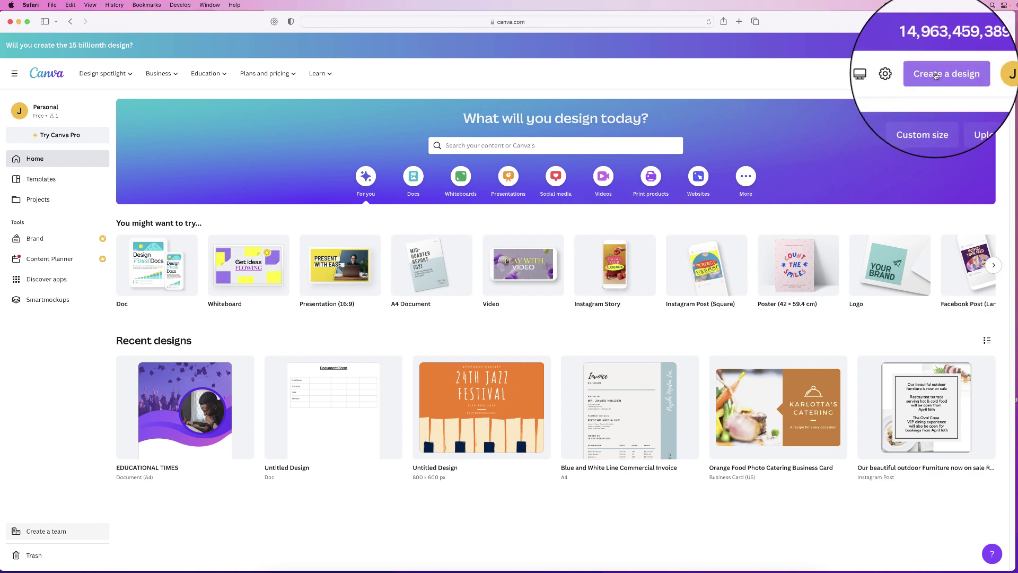
Create a blank A4 document and search the photo library for "GRADUATE"
{"action": "left_click", "coordinate": [935, 75]}
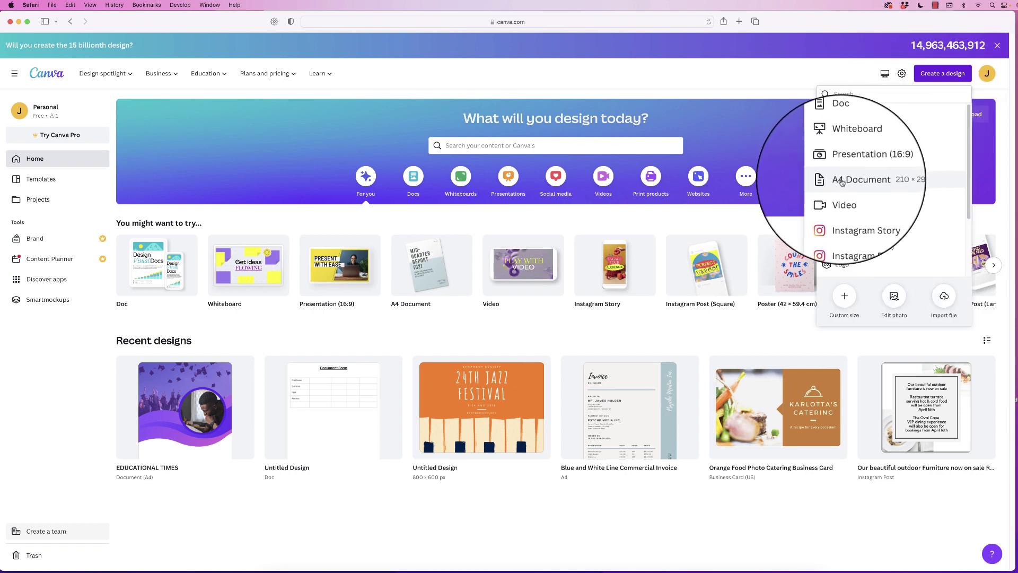
{"action": "left_click", "coordinate": [850, 183]}
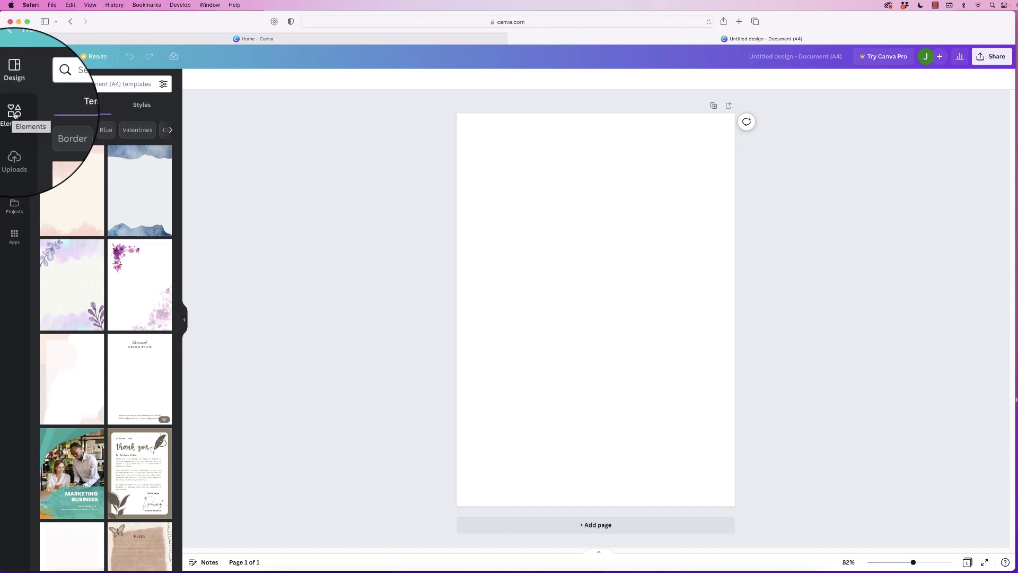
{"action": "left_click", "coordinate": [16, 121]}
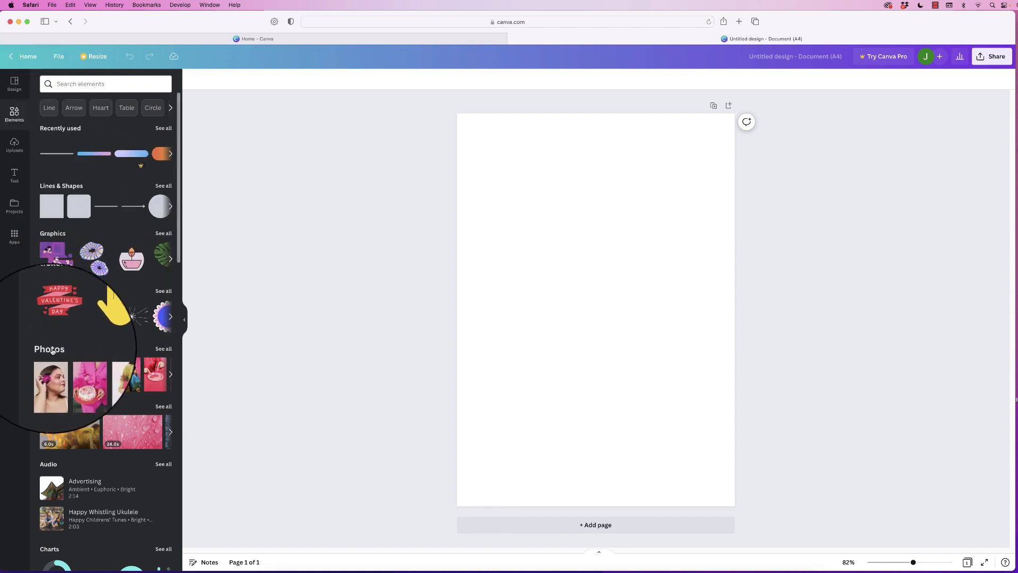
{"action": "left_click", "coordinate": [164, 348]}
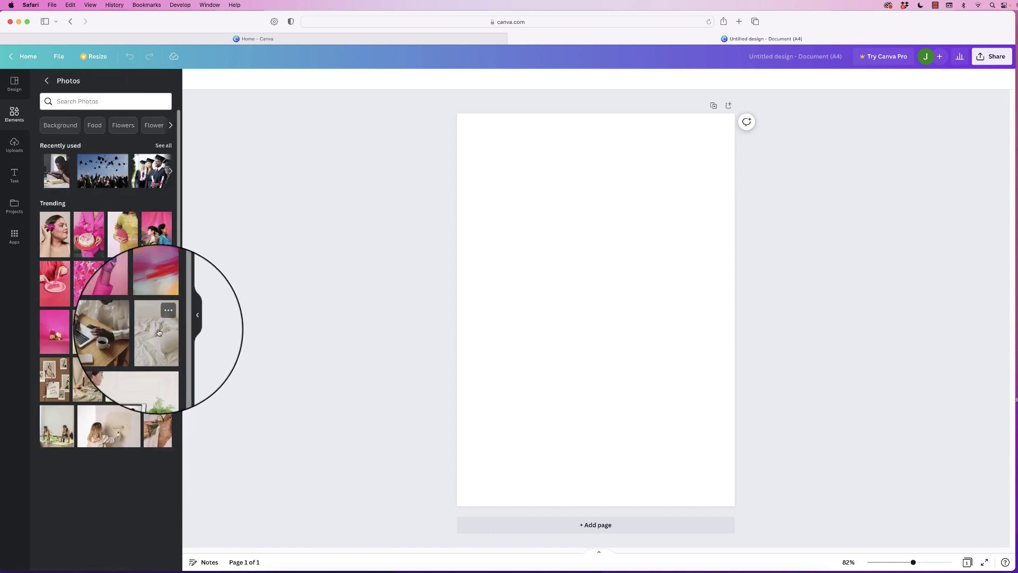
{"action": "left_click", "coordinate": [86, 102]}
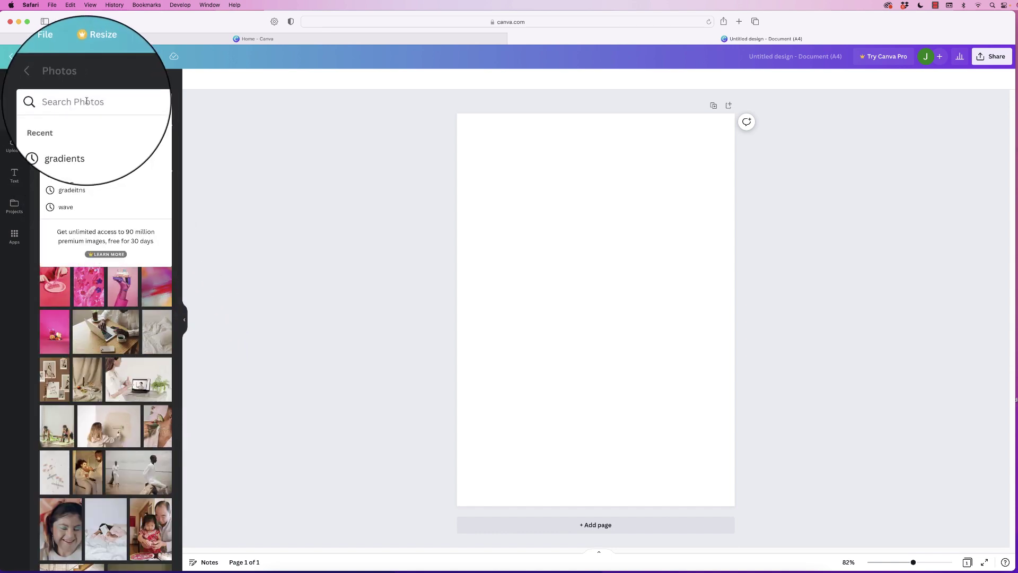
{"action": "type", "text": "GRADUATE"}
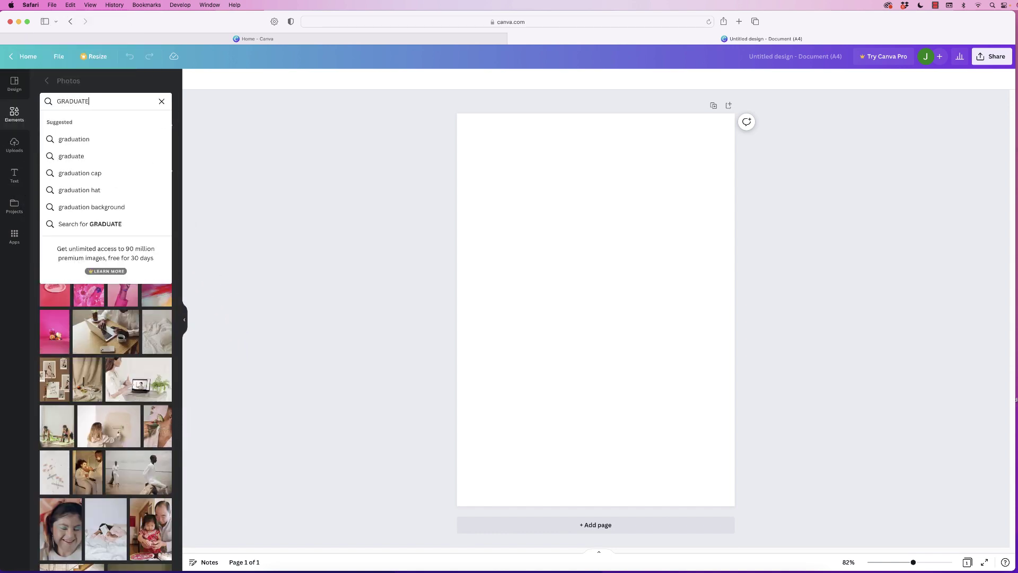
{"action": "key", "text": "Return"}
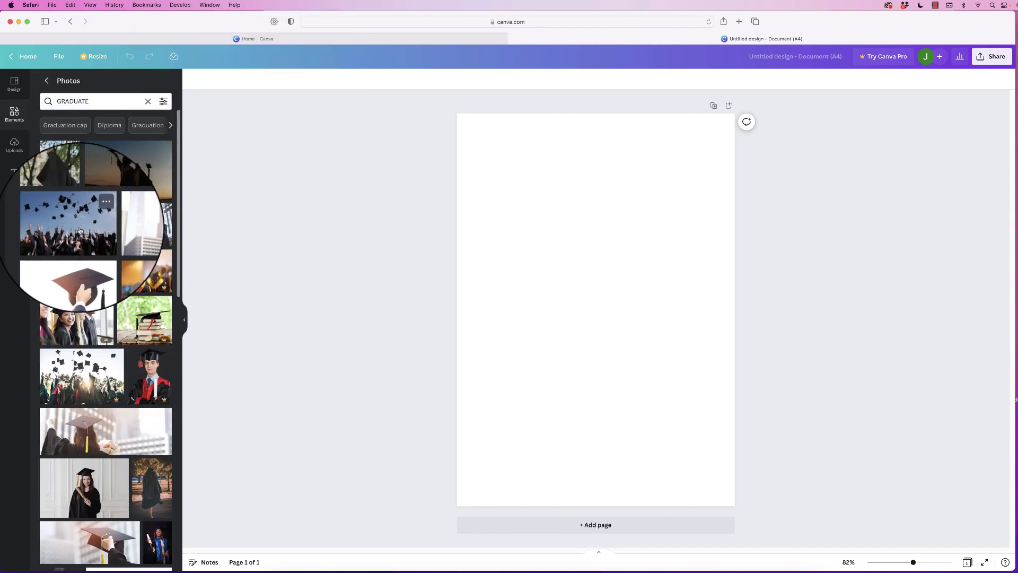
Insert the photo of graduates throwing caps, enlarge it to the full page width and shift it partly above the page's upper edge
{"action": "left_click", "coordinate": [76, 229]}
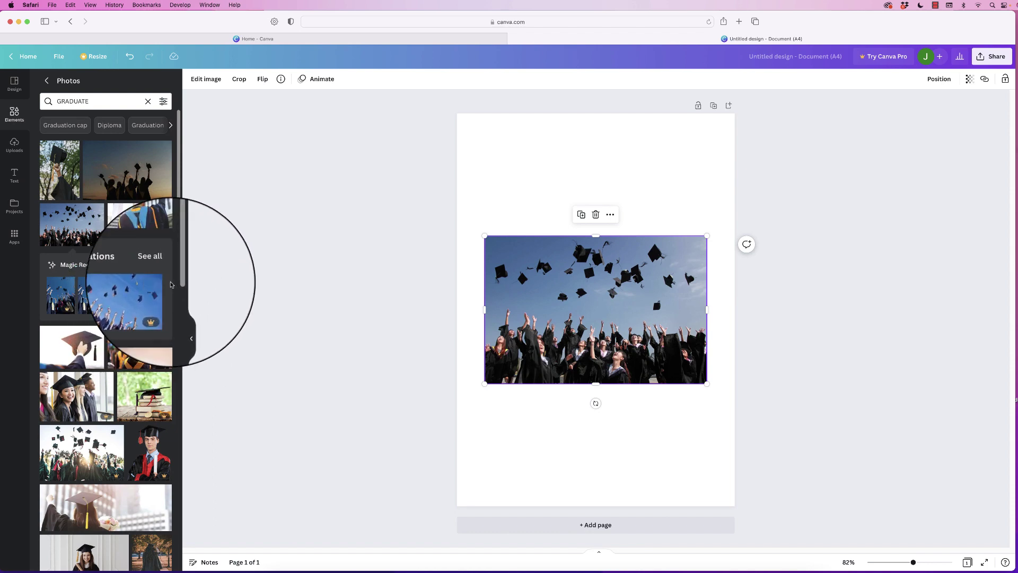
{"action": "left_click_drag", "start_coordinate": [578, 304], "coordinate": [552, 175]}
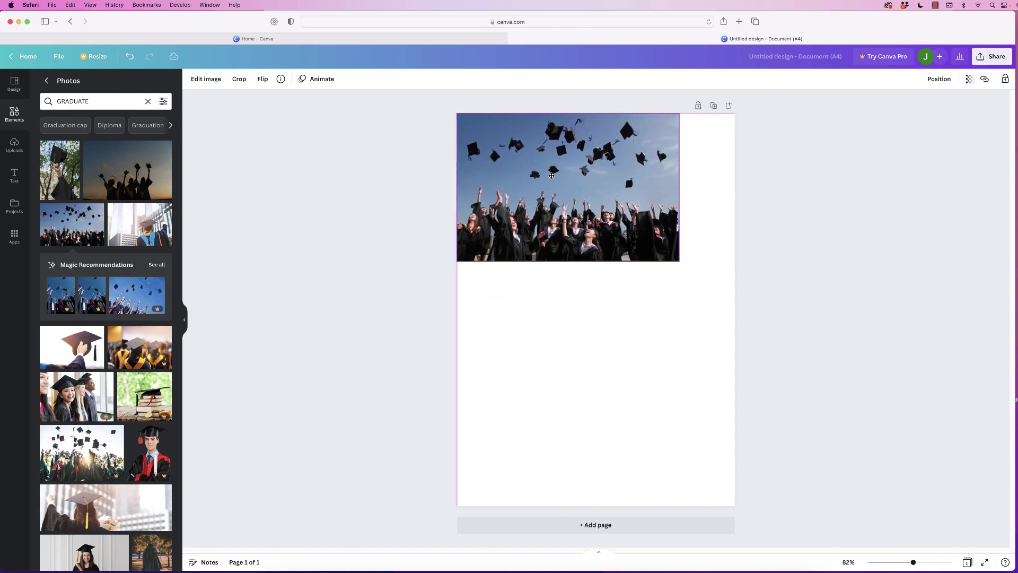
{"action": "left_click_drag", "start_coordinate": [679, 261], "coordinate": [734, 298]}
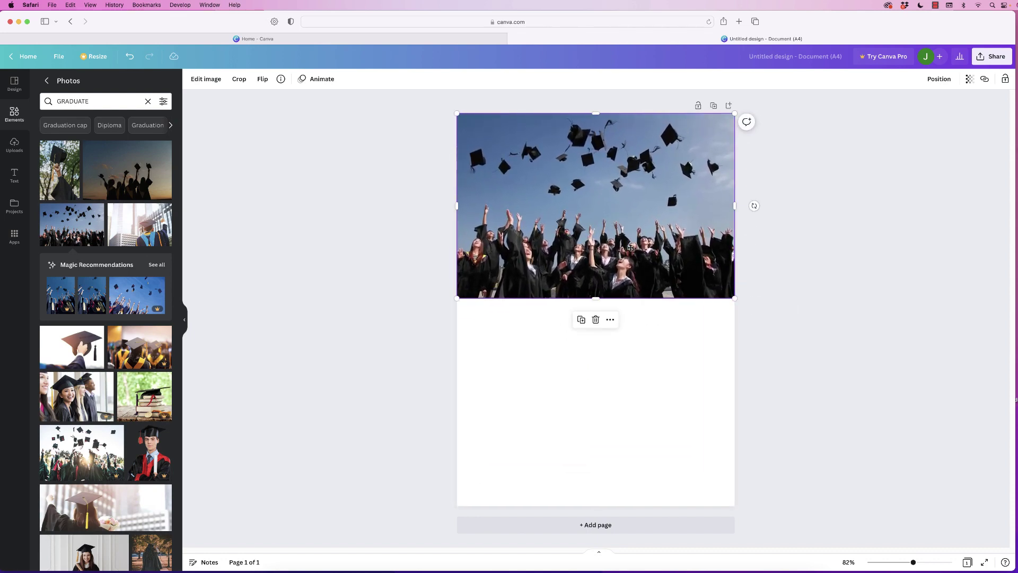
{"action": "left_click_drag", "start_coordinate": [630, 247], "coordinate": [630, 219]}
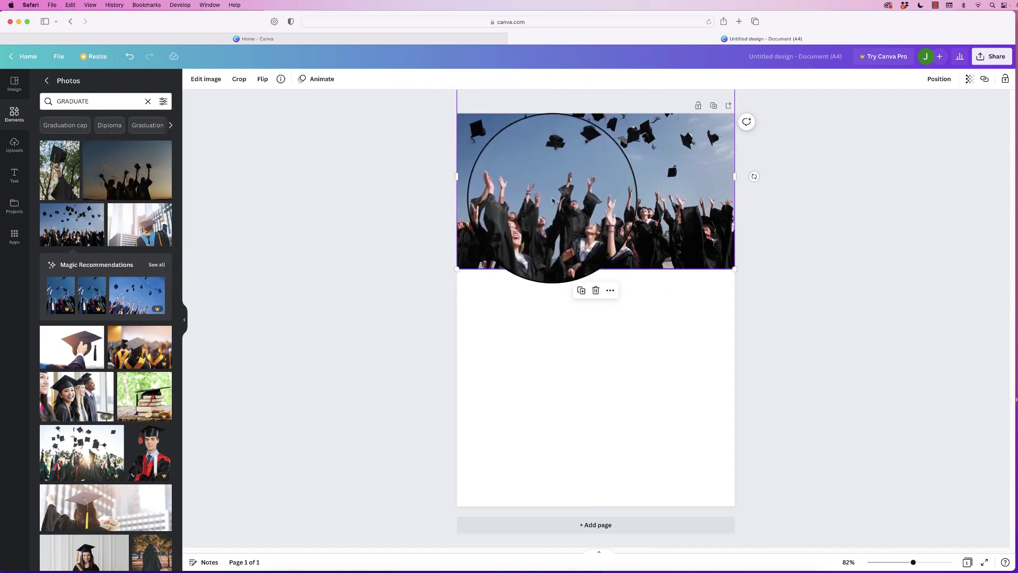
Add a square shape and stretch it to cover the visible part of the graduation photo exactly
{"action": "left_click", "coordinate": [14, 113]}
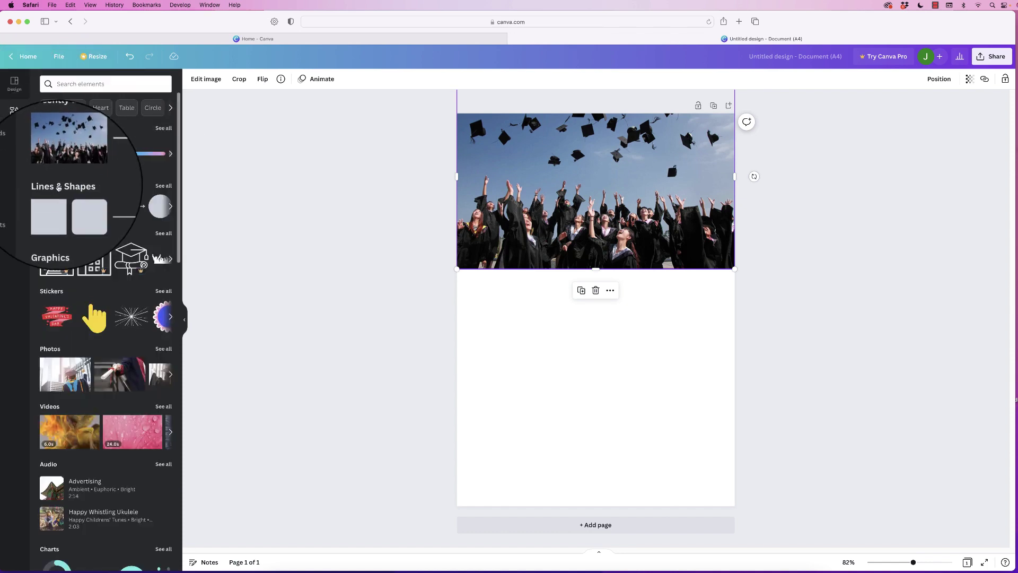
{"action": "left_click", "coordinate": [59, 187]}
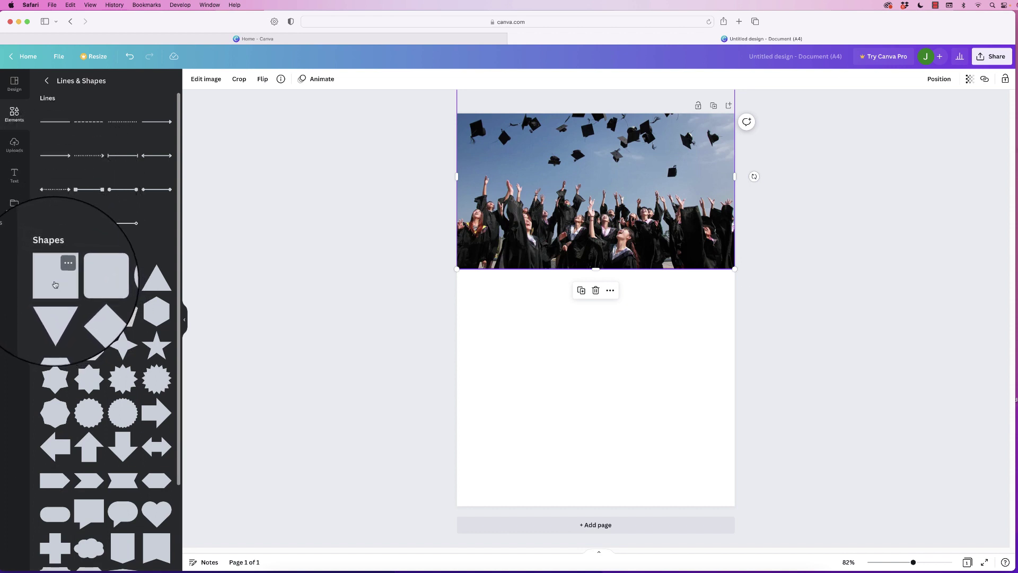
{"action": "left_click", "coordinate": [54, 283]}
{"action": "left_click", "coordinate": [588, 338]}
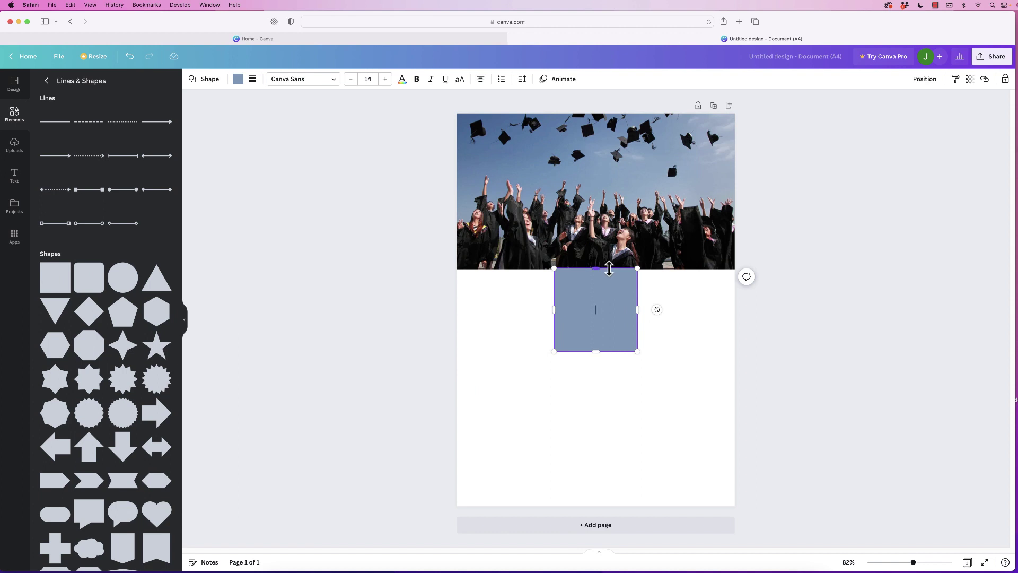
{"action": "left_click_drag", "start_coordinate": [609, 269], "coordinate": [626, 128]}
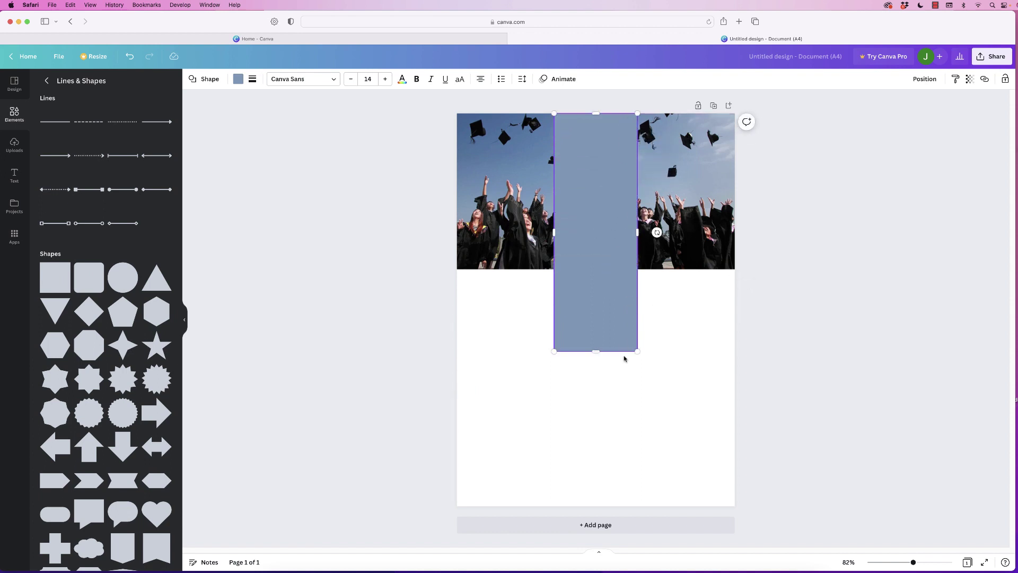
{"action": "left_click_drag", "start_coordinate": [636, 351], "coordinate": [732, 268]}
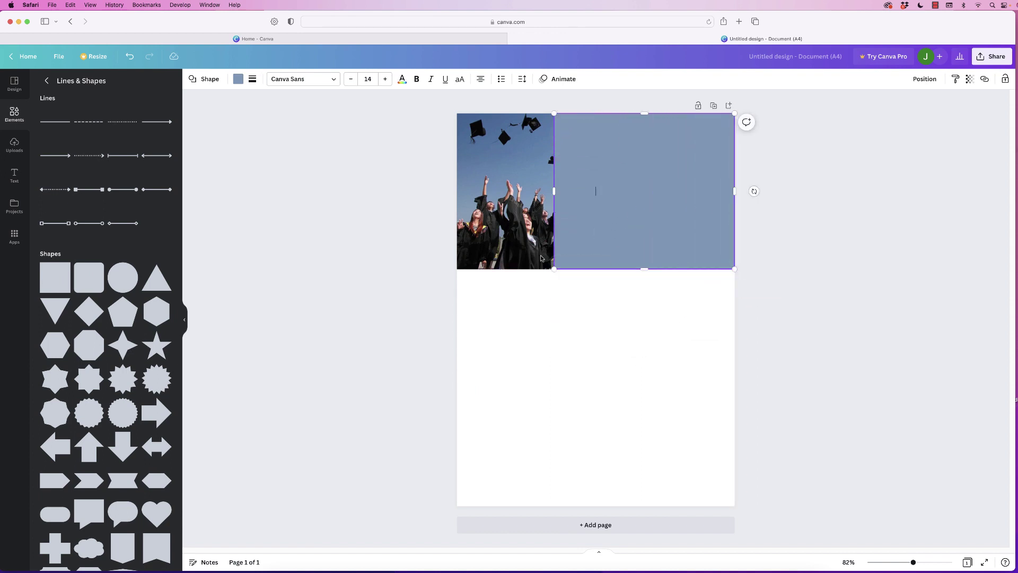
{"action": "left_click_drag", "start_coordinate": [553, 269], "coordinate": [471, 268]}
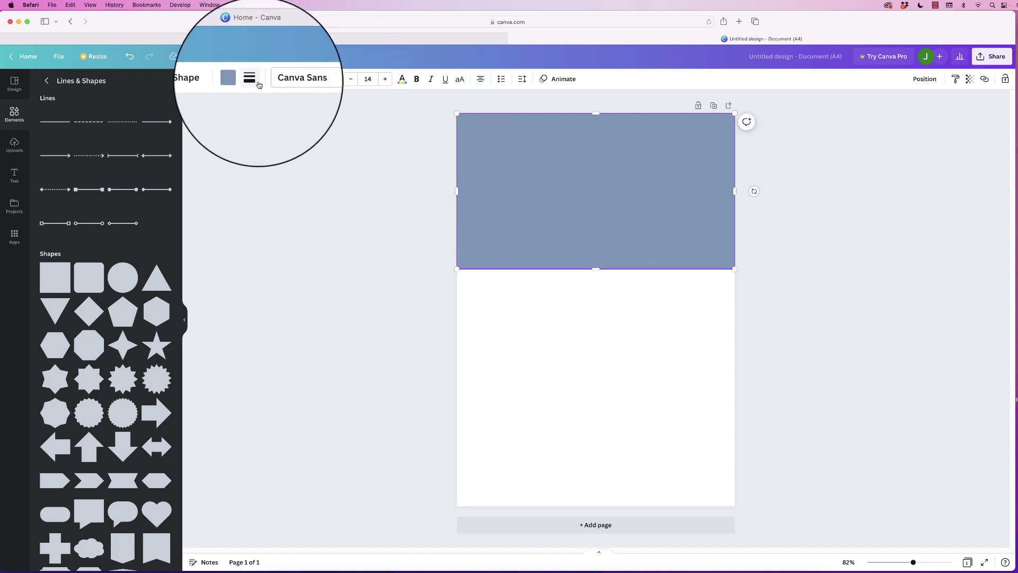
Fill the rectangle with dark violet from the default colours and lower its opacity so the photo shows through
{"action": "left_click", "coordinate": [238, 81]}
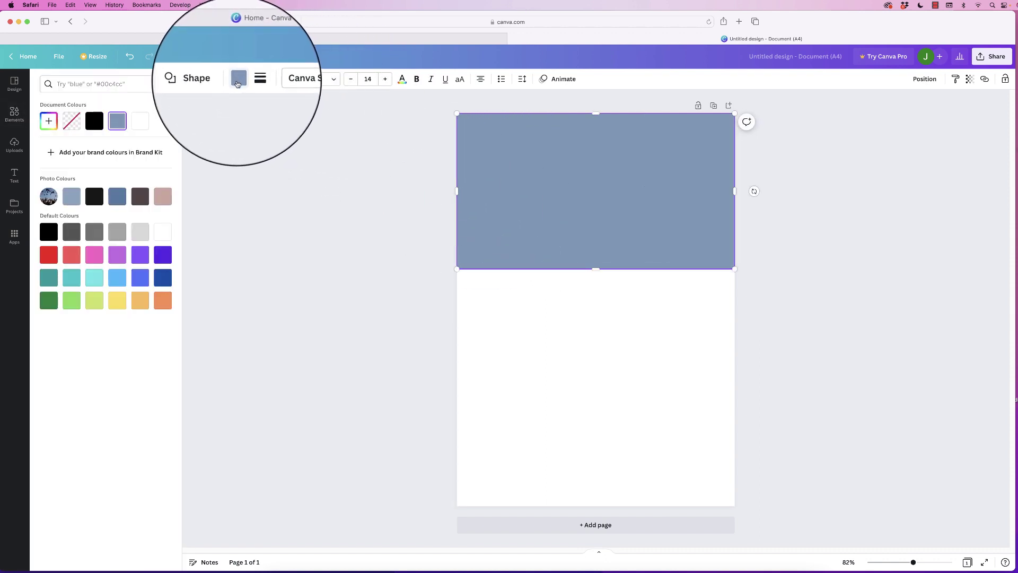
{"action": "left_click", "coordinate": [164, 258]}
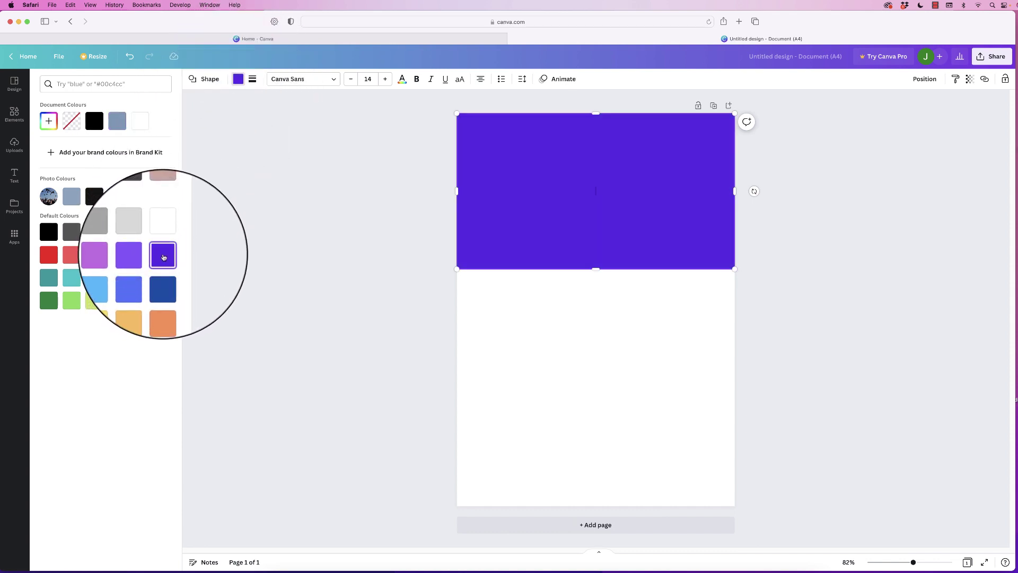
{"action": "left_click", "coordinate": [970, 80]}
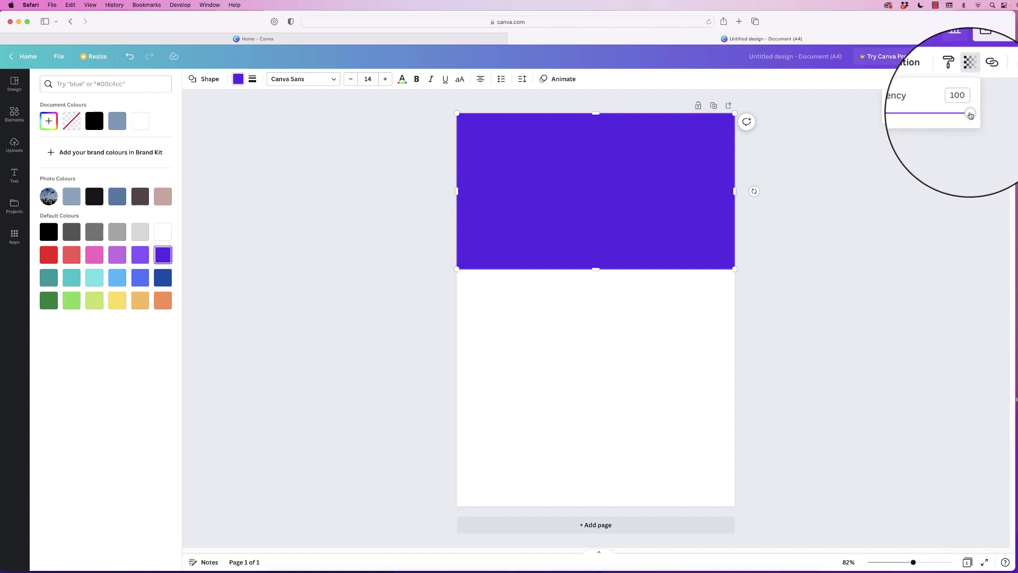
{"action": "left_click_drag", "start_coordinate": [970, 113], "coordinate": [910, 118]}
{"action": "left_click", "coordinate": [258, 241]}
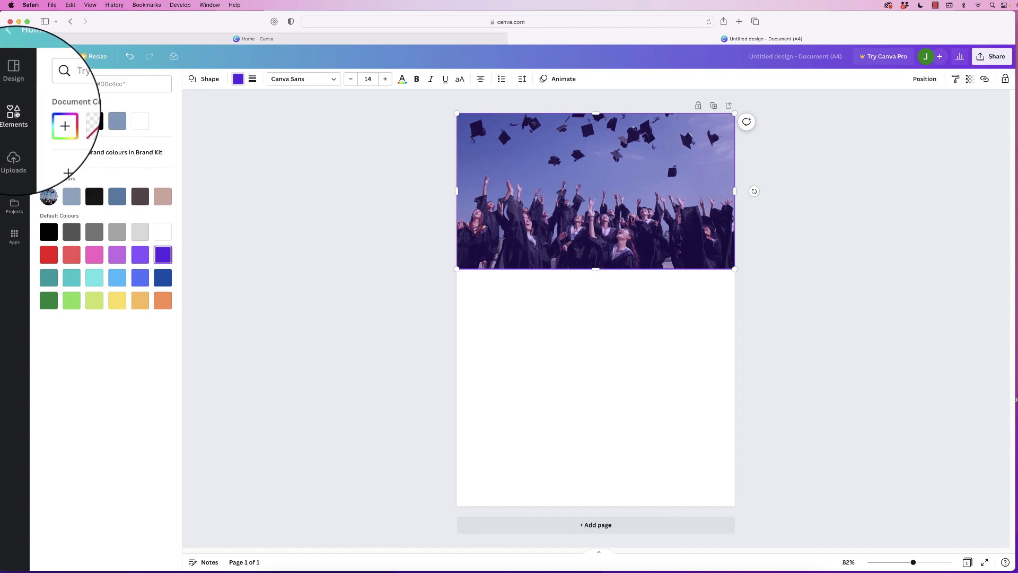
Search the photos for "STUDY", insert the one of a man reading a book, and place it smaller and centred below the header image
{"action": "left_click", "coordinate": [17, 113]}
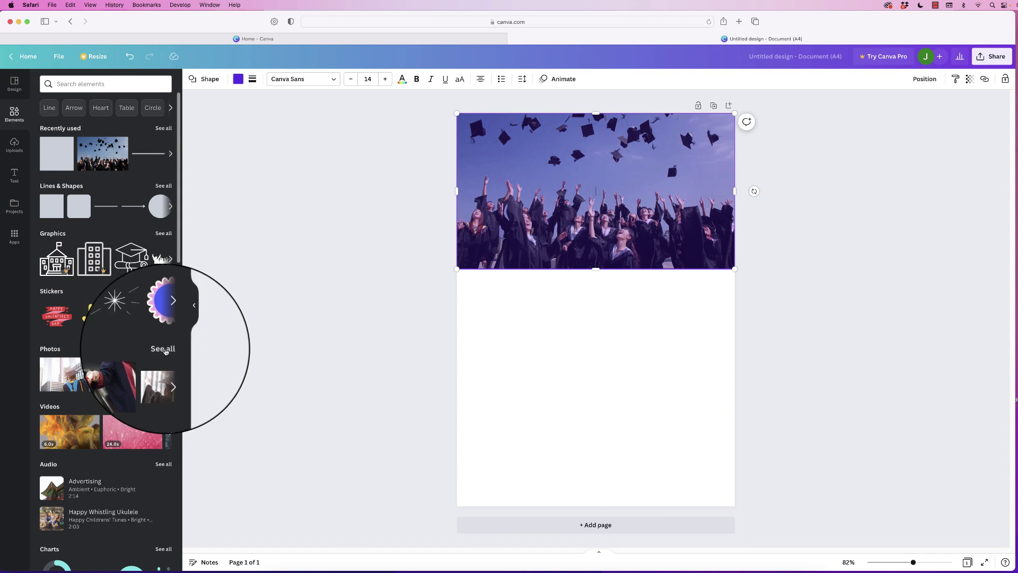
{"action": "left_click", "coordinate": [162, 349]}
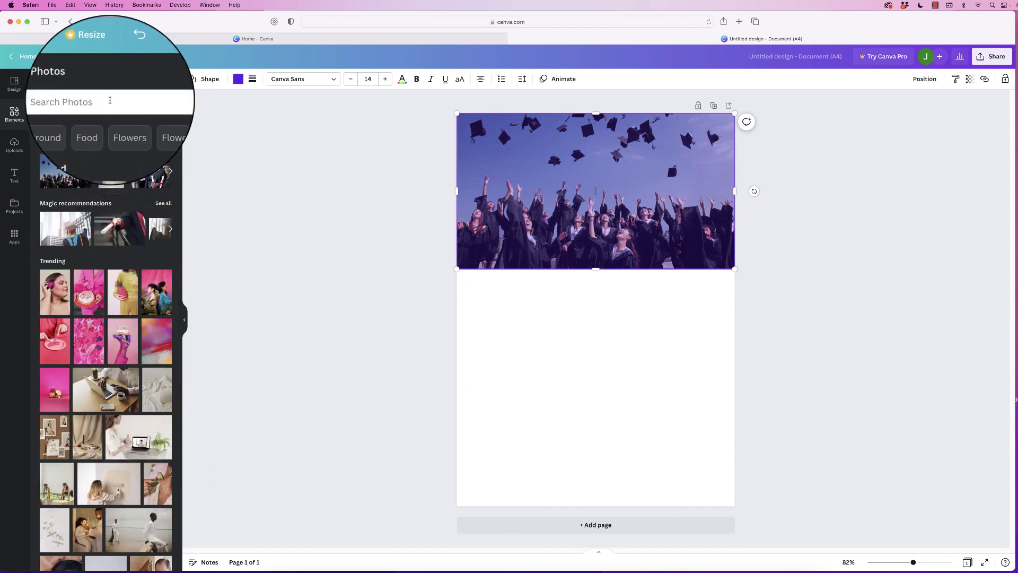
{"action": "left_click", "coordinate": [110, 101]}
{"action": "type", "text": "STUDY"}
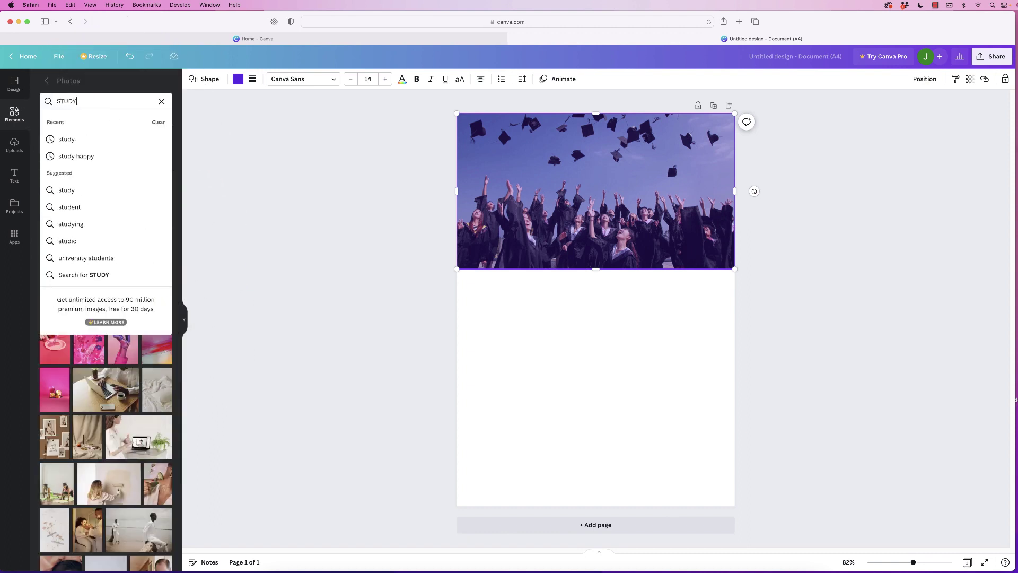
{"action": "key", "text": "Return"}
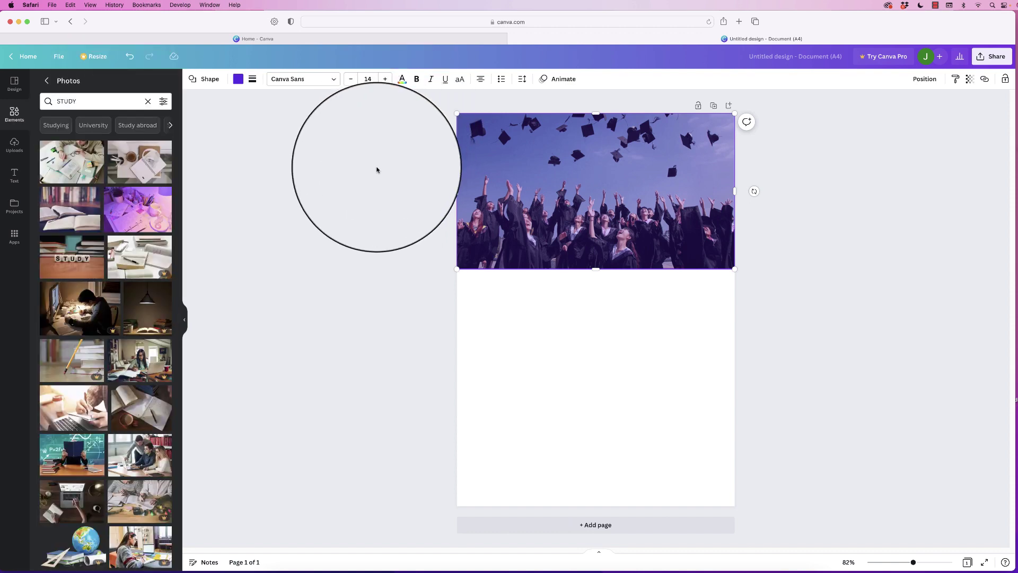
{"action": "scroll", "coordinate": [147, 389], "scroll_direction": "down", "scroll_amount": 15}
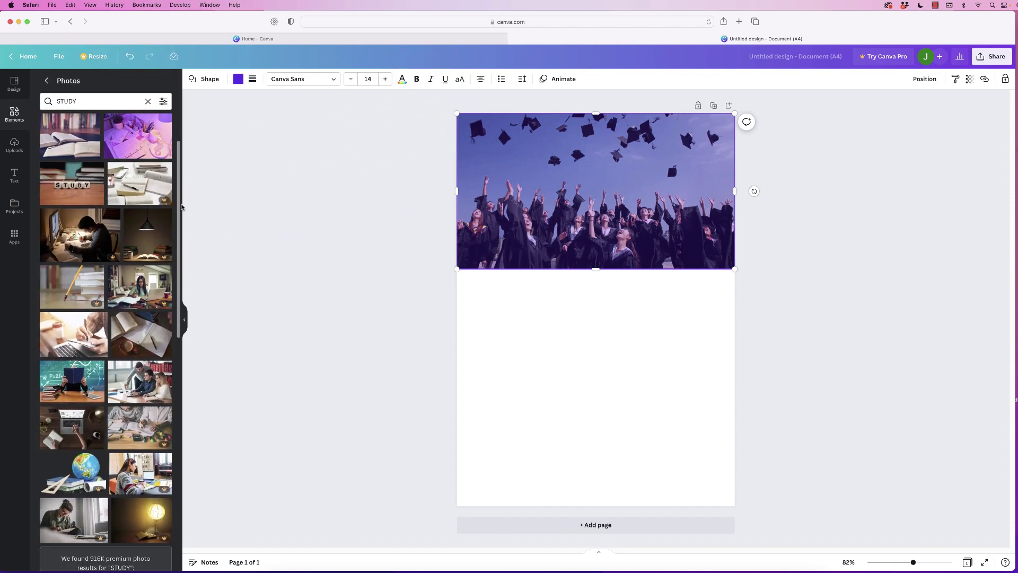
{"action": "left_click", "coordinate": [148, 380]}
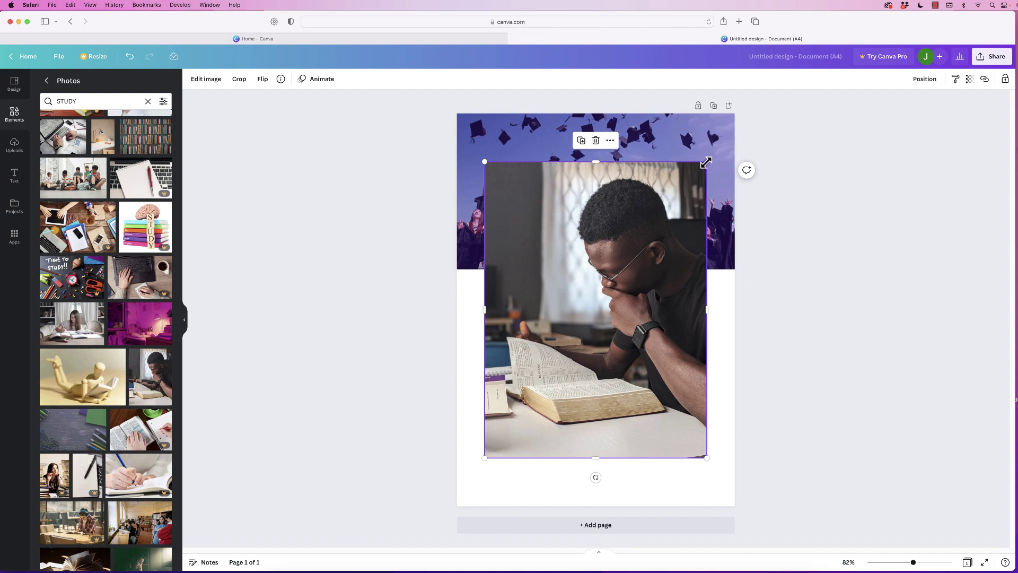
{"action": "left_click_drag", "start_coordinate": [707, 162], "coordinate": [598, 306]}
{"action": "left_click_drag", "start_coordinate": [554, 360], "coordinate": [608, 341]}
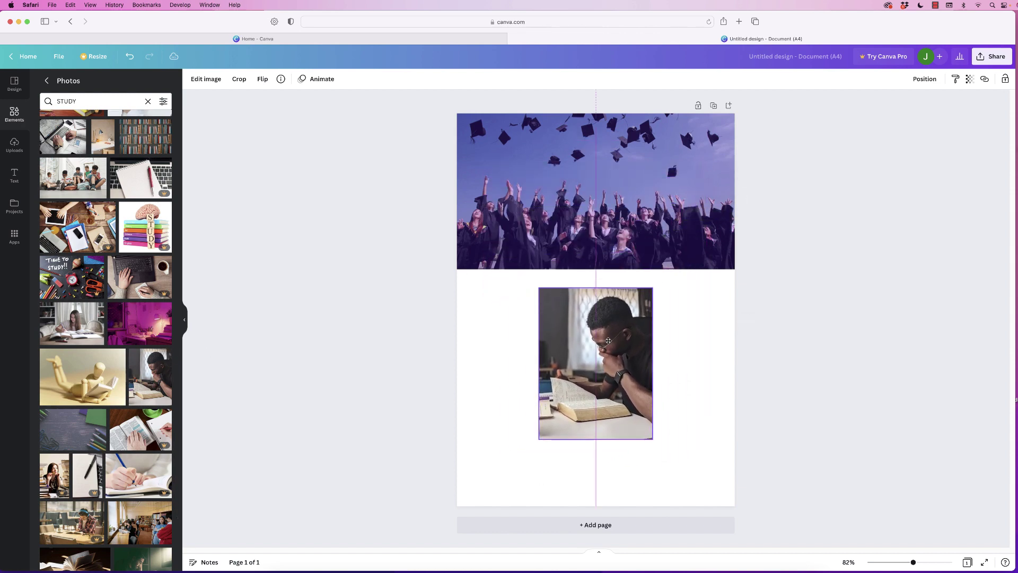
Search the elements for "FRAMES", insert the circular frame and move it over the lower-left part of the study photo
{"action": "left_click", "coordinate": [16, 120]}
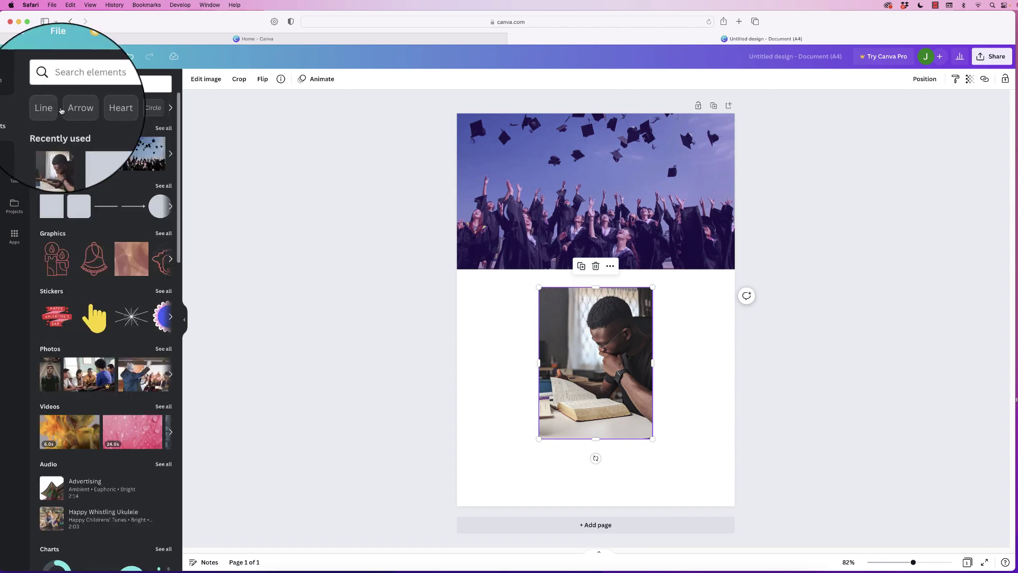
{"action": "left_click", "coordinate": [75, 88]}
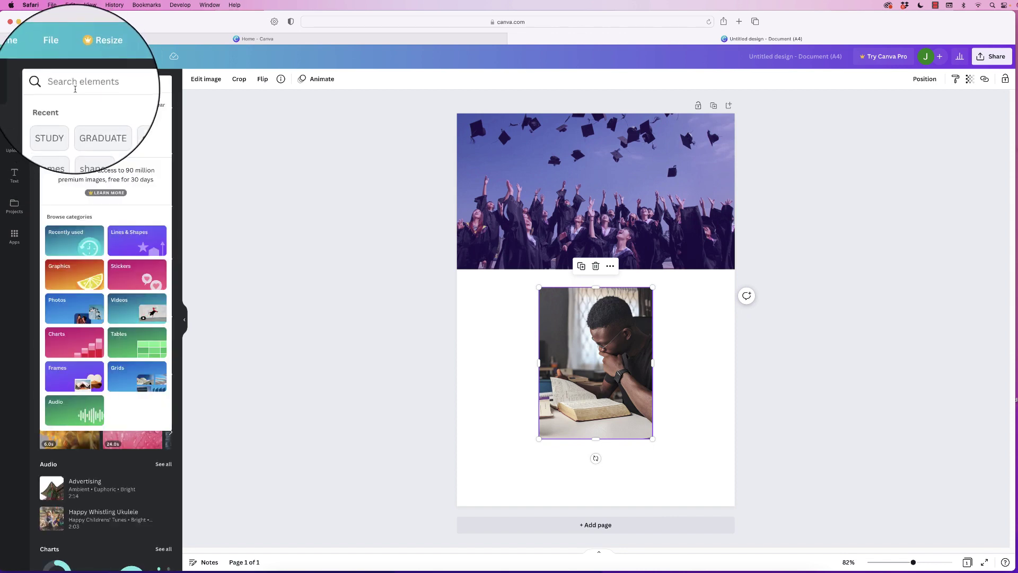
{"action": "type", "text": "FRAMES"}
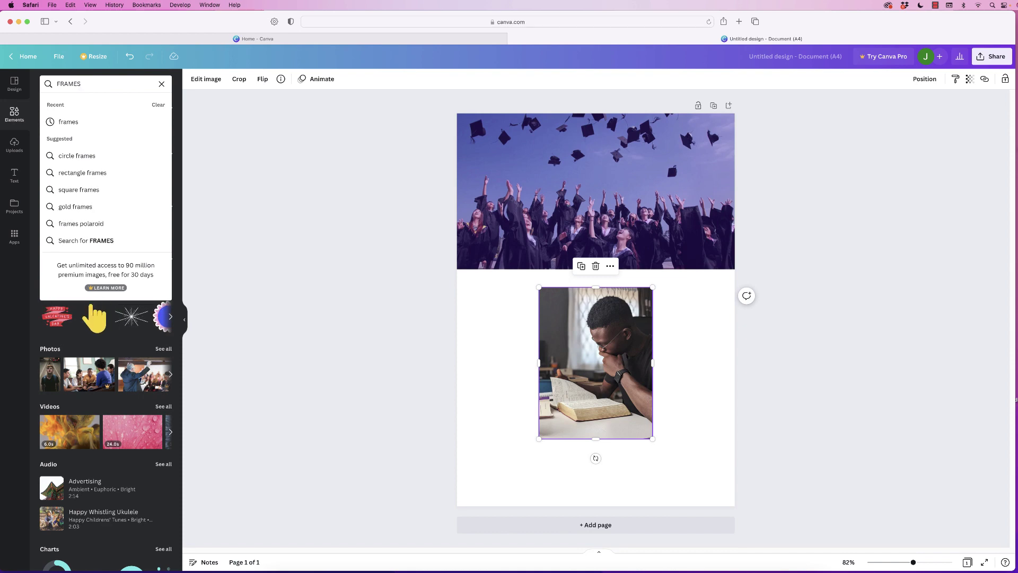
{"action": "key", "text": "Return"}
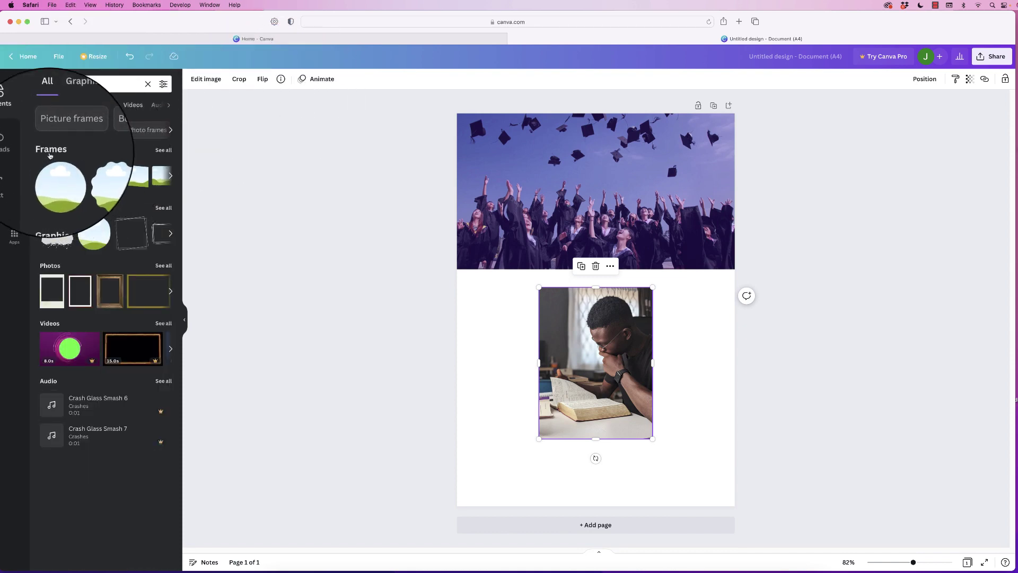
{"action": "left_click", "coordinate": [163, 150]}
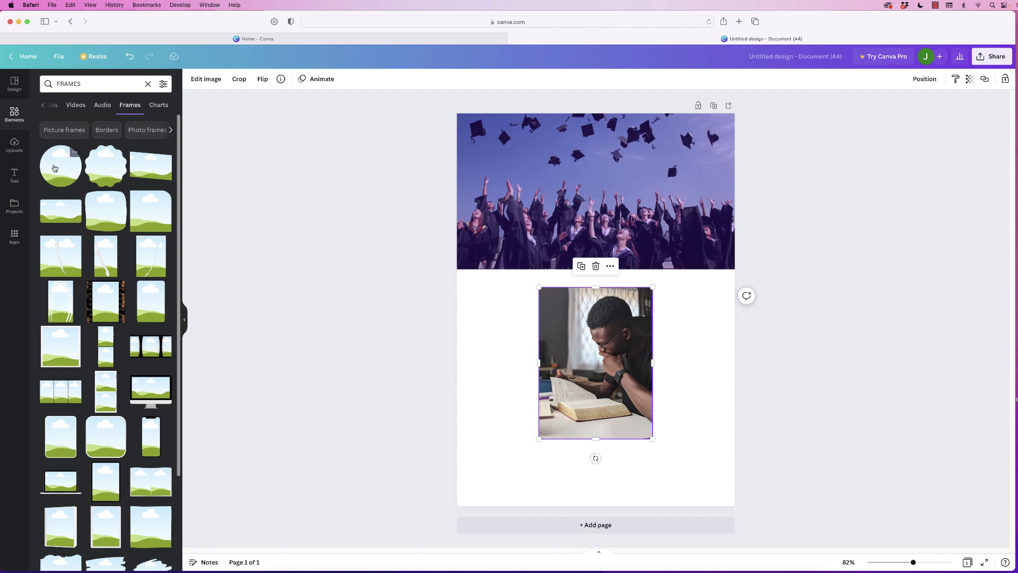
{"action": "left_click", "coordinate": [57, 168]}
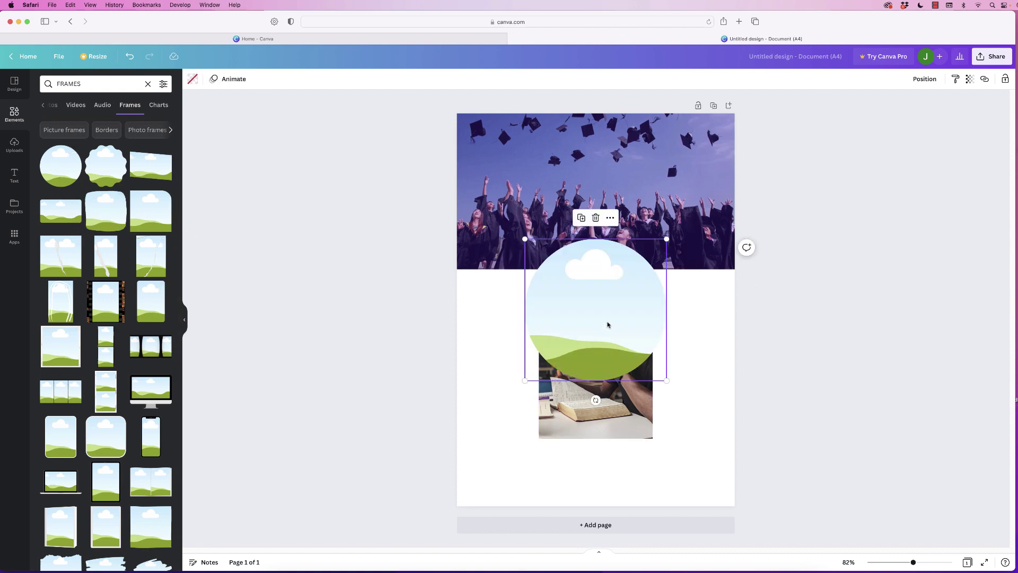
{"action": "left_click_drag", "start_coordinate": [607, 325], "coordinate": [562, 400]}
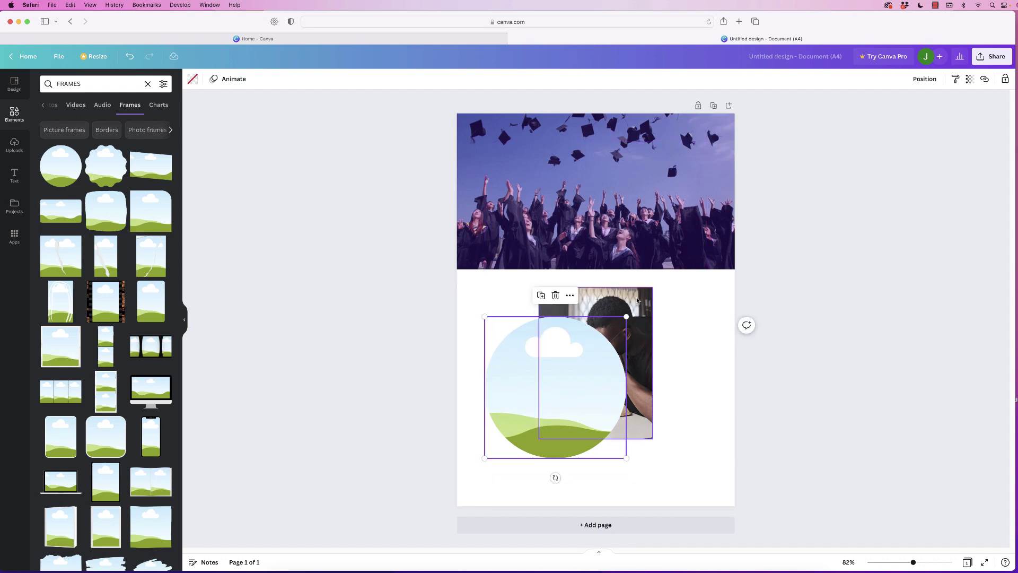
Place the study photo inside the circular frame and shift it downward within the frame so the man's whole head fits
{"action": "left_click_drag", "start_coordinate": [637, 300], "coordinate": [537, 394]}
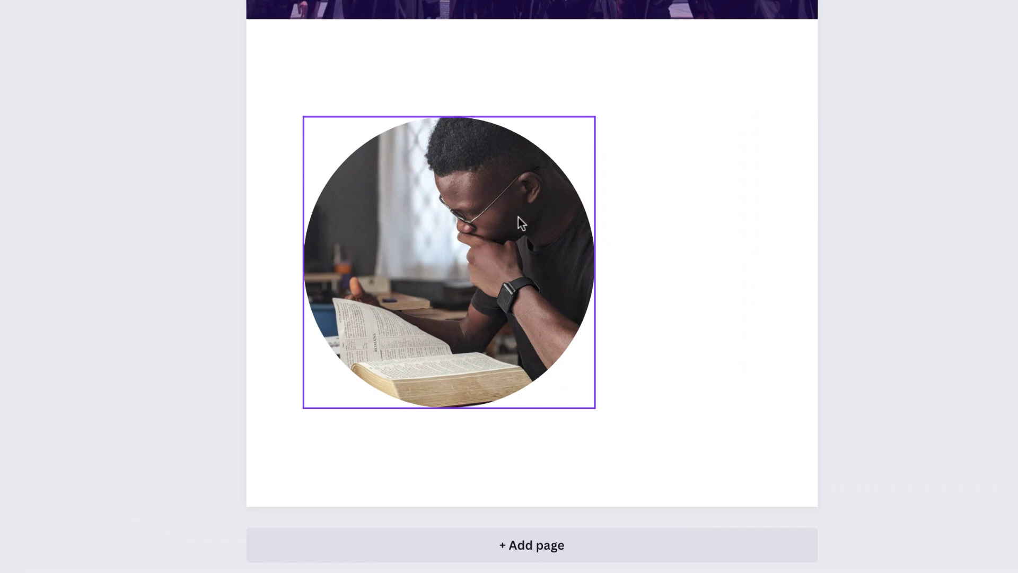
{"action": "left_click", "coordinate": [469, 200]}
{"action": "double_click", "coordinate": [466, 247]}
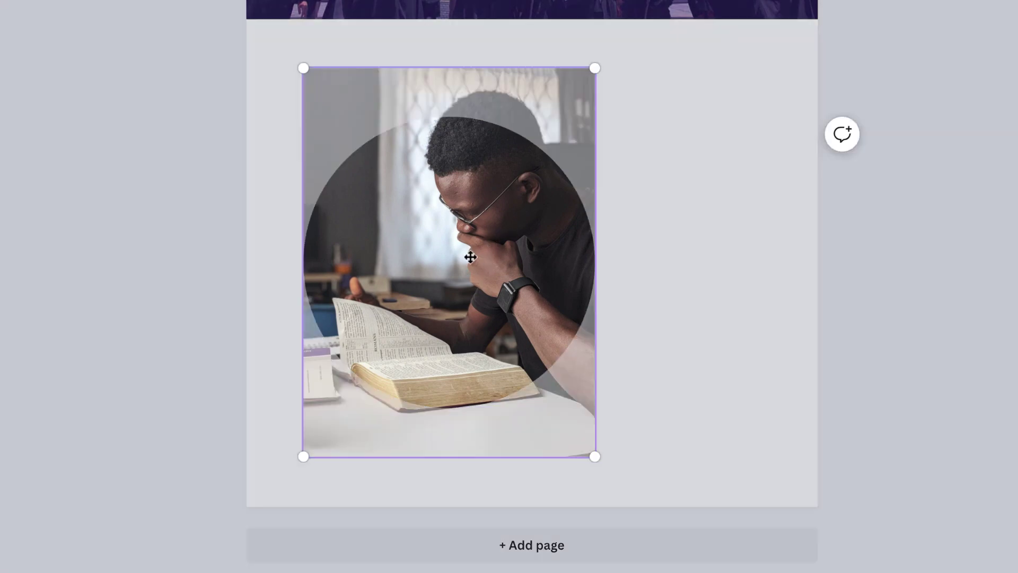
{"action": "mouse_move", "coordinate": [596, 452]}
{"action": "left_mouse_down"}
{"action": "mouse_move", "coordinate": [697, 557]}
{"action": "mouse_move", "coordinate": [594, 454]}
{"action": "left_mouse_up"}
{"action": "left_click_drag", "start_coordinate": [496, 277], "coordinate": [452, 319]}
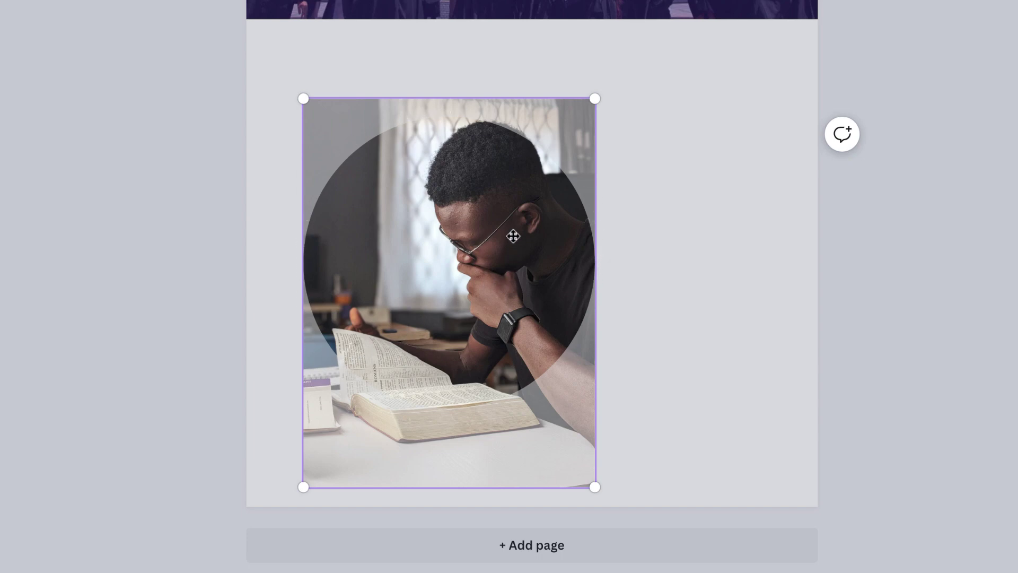
{"action": "left_click_drag", "start_coordinate": [499, 226], "coordinate": [495, 260]}
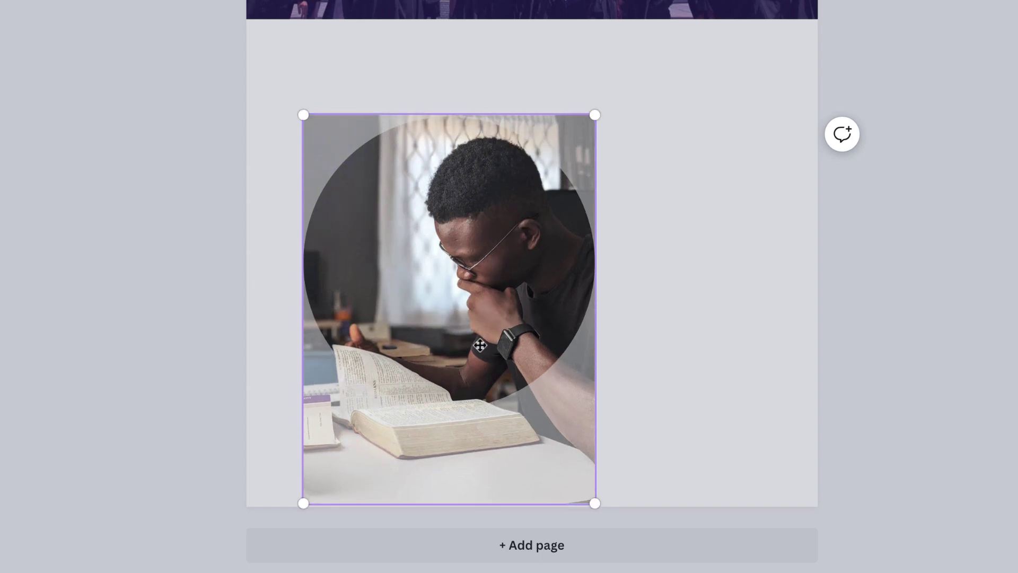
{"action": "key", "text": "Escape"}
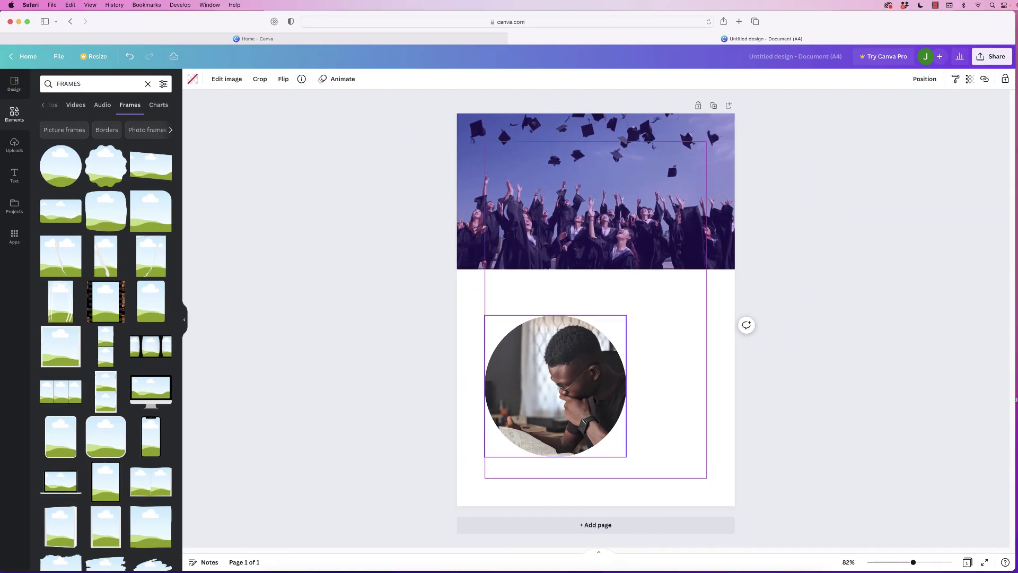
Move the framed study photo over the lower-right edge of the graduation header and make it slightly smaller
{"action": "left_click_drag", "start_coordinate": [483, 269], "coordinate": [641, 103]}
{"action": "left_click_drag", "start_coordinate": [632, 302], "coordinate": [648, 251]}
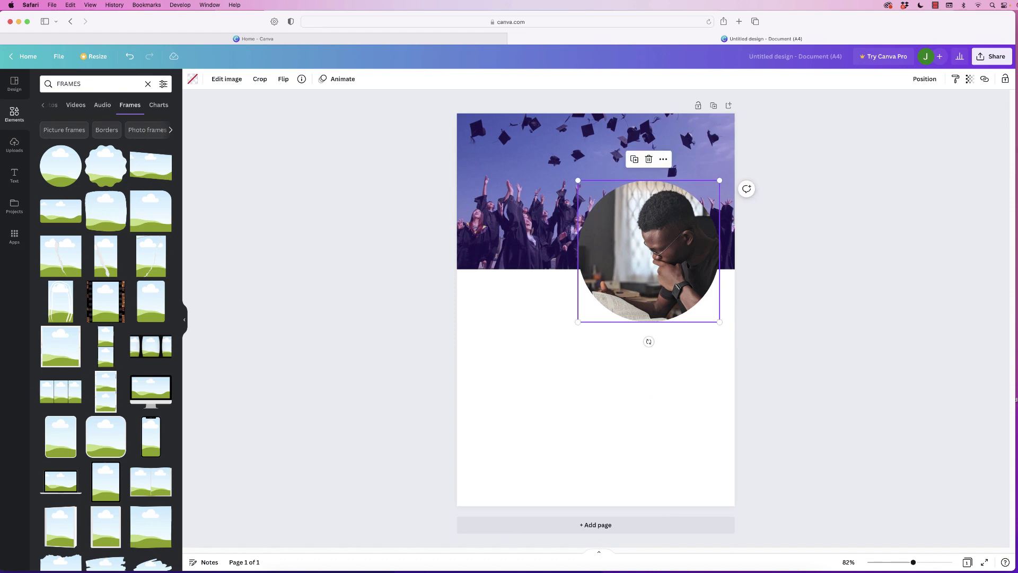
{"action": "left_click_drag", "start_coordinate": [578, 321], "coordinate": [590, 313]}
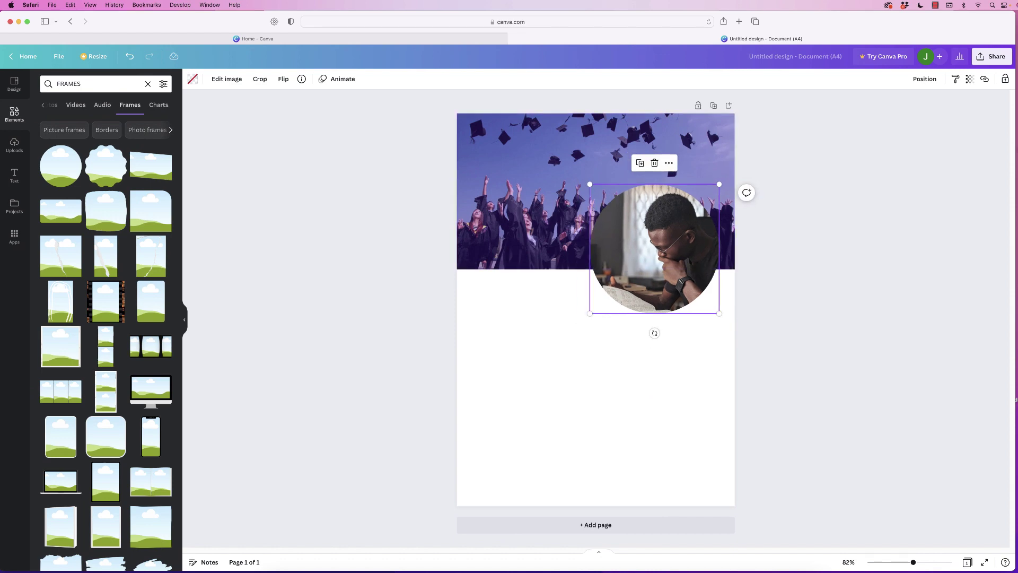
Add a circle shape, resize it to about 101 × 101, and centre it over the framed study photo
{"action": "left_click", "coordinate": [148, 84]}
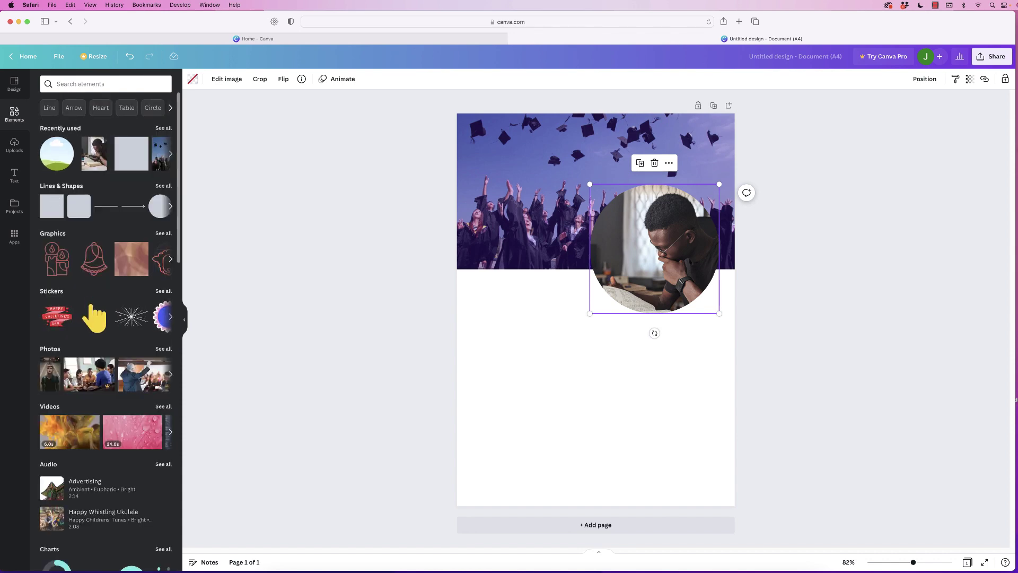
{"action": "left_click", "coordinate": [163, 186]}
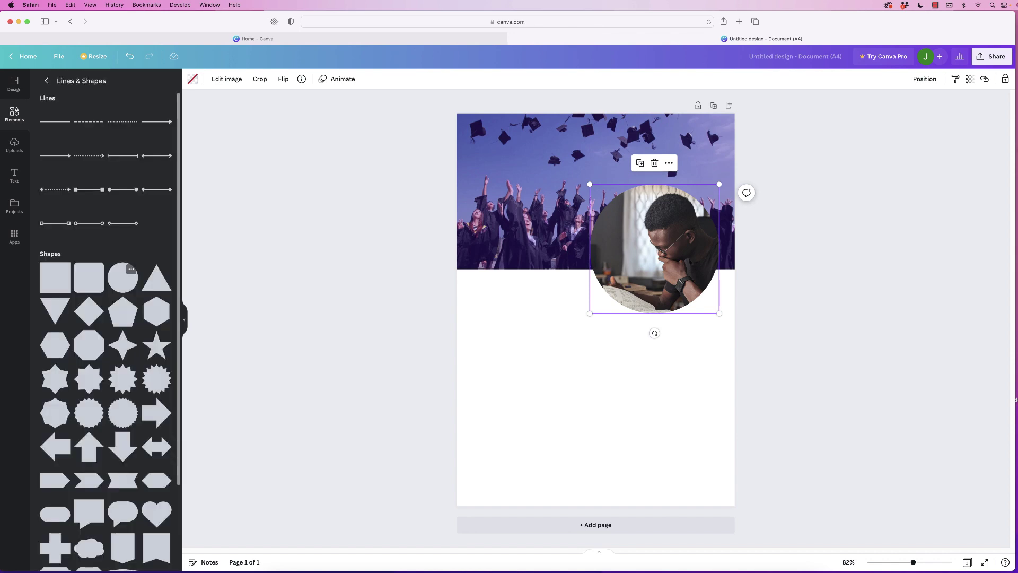
{"action": "left_click", "coordinate": [123, 277]}
{"action": "mouse_move", "coordinate": [596, 310]}
{"action": "left_mouse_down"}
{"action": "mouse_move", "coordinate": [647, 237]}
{"action": "mouse_move", "coordinate": [570, 302]}
{"action": "mouse_move", "coordinate": [590, 298]}
{"action": "mouse_move", "coordinate": [582, 313]}
{"action": "left_mouse_up"}
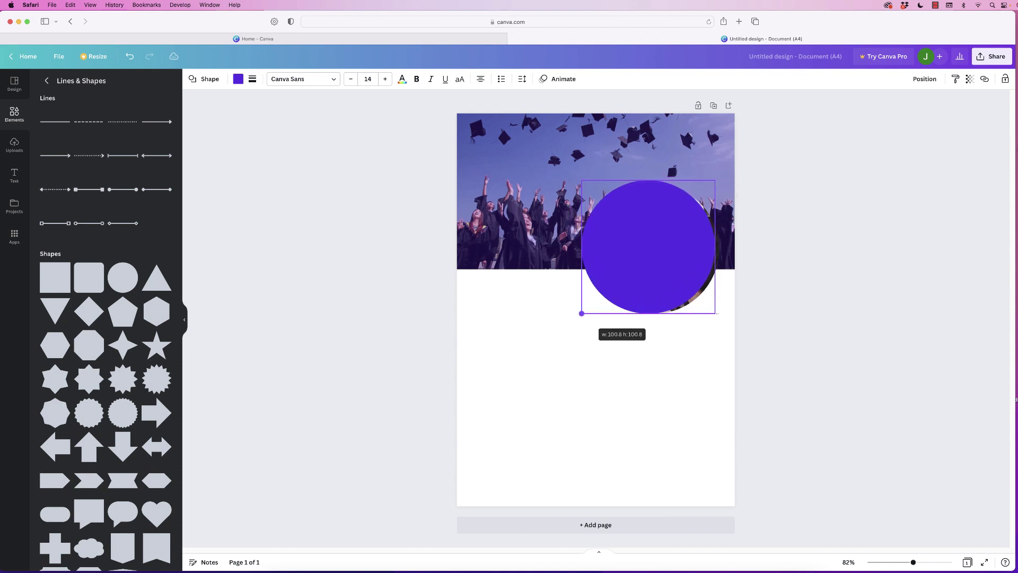
{"action": "left_click_drag", "start_coordinate": [648, 246], "coordinate": [652, 249]}
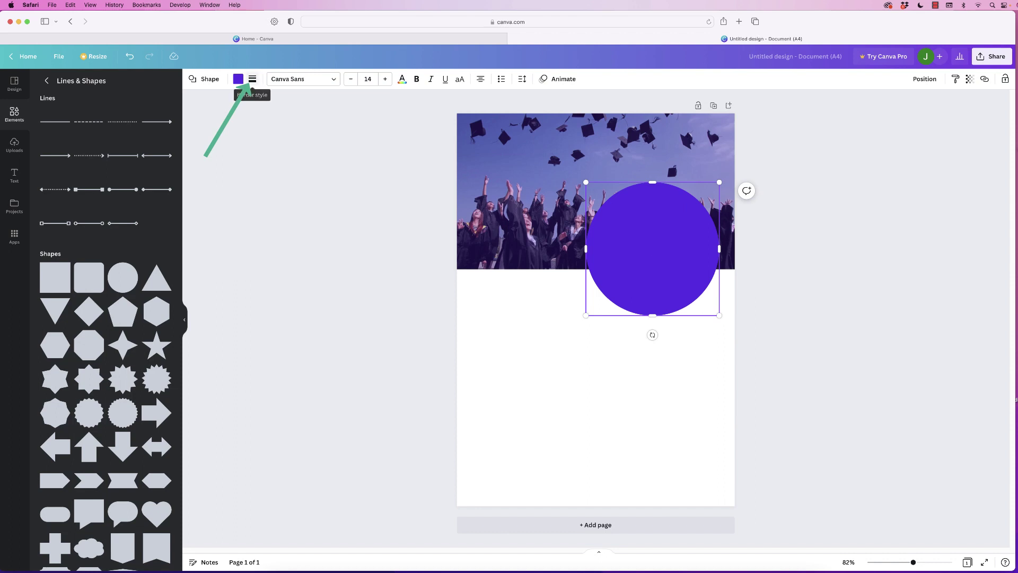
Give the circle a solid border of weight 18 in the document's dark violet and set its fill to none
{"action": "left_click", "coordinate": [252, 79]}
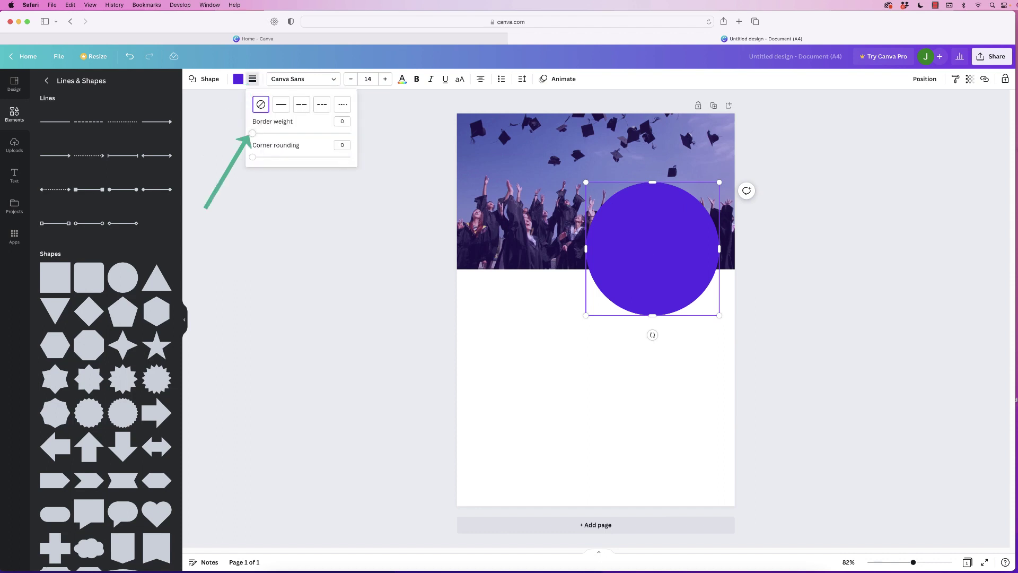
{"action": "left_click_drag", "start_coordinate": [253, 133], "coordinate": [256, 134]}
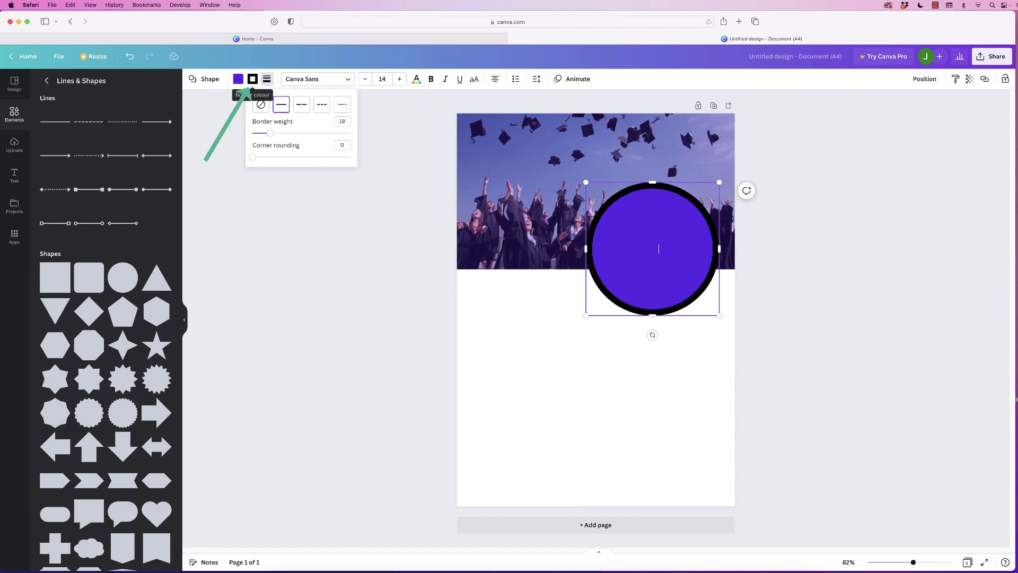
{"action": "left_click", "coordinate": [252, 79]}
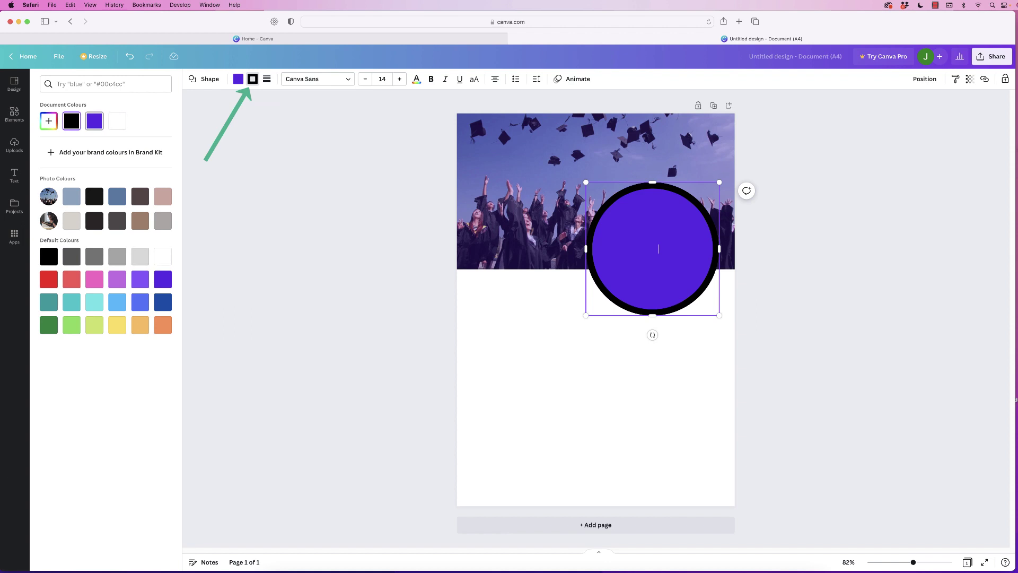
{"action": "left_click", "coordinate": [94, 120]}
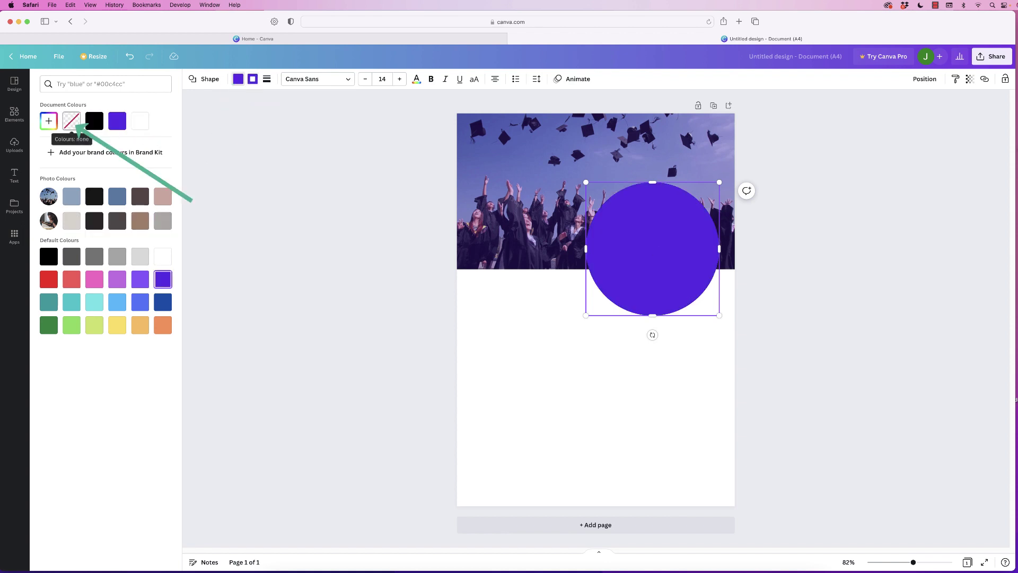
{"action": "left_click", "coordinate": [73, 122]}
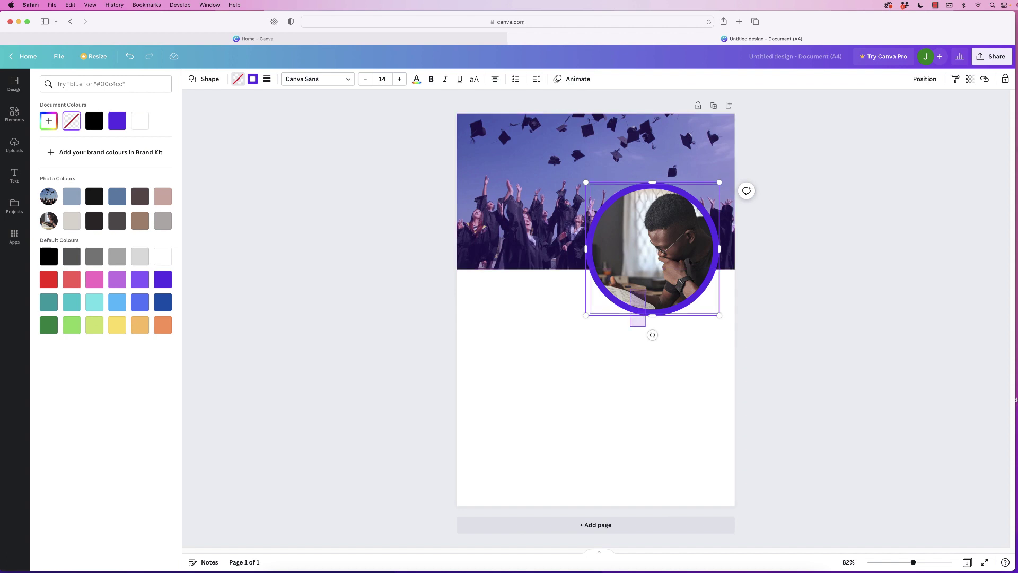
Group the ring with the framed photo, scale the group down, and reposition it across the header's lower-right edge
{"action": "left_click_drag", "start_coordinate": [646, 326], "coordinate": [630, 291]}
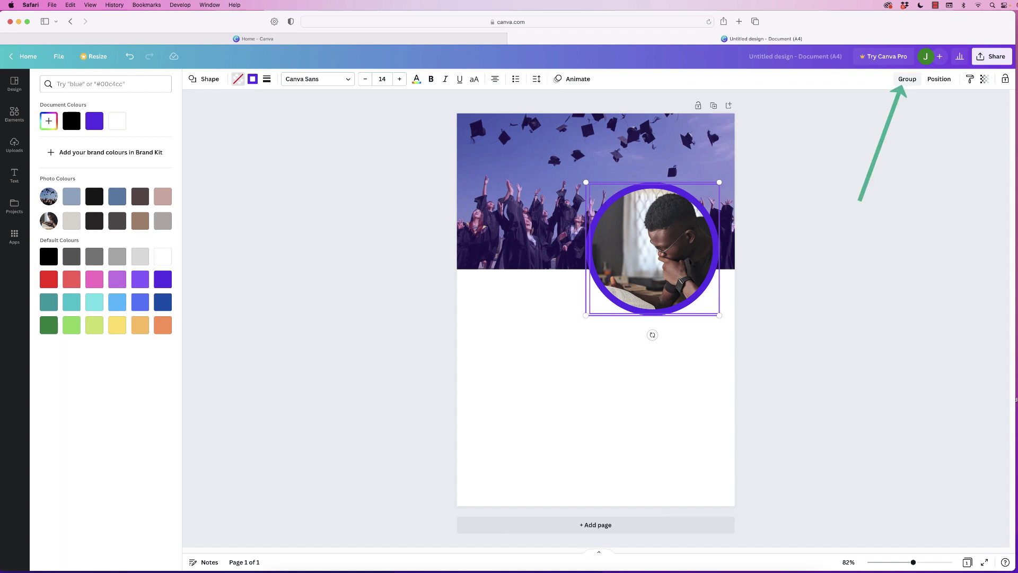
{"action": "key", "text": "super+g"}
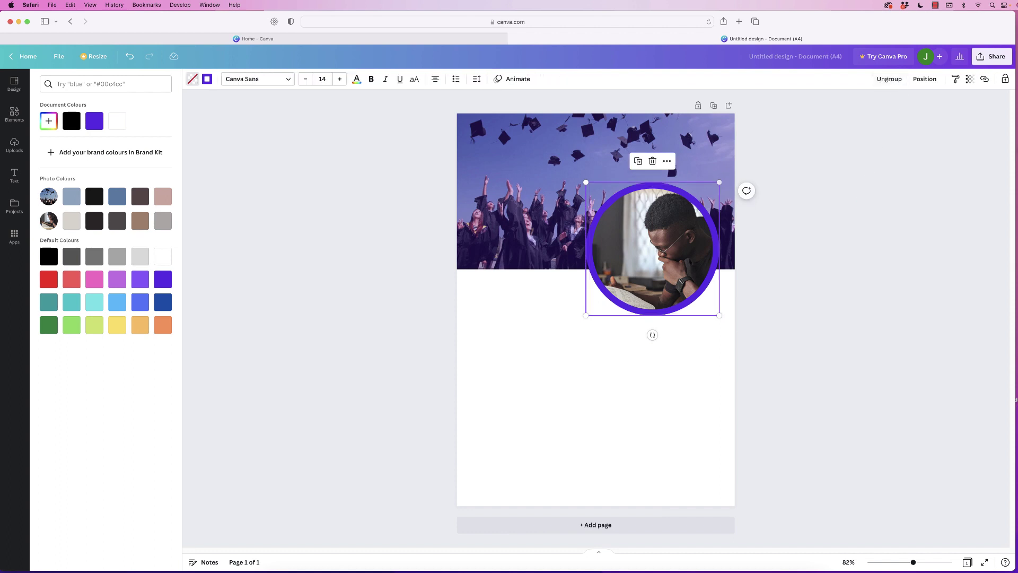
{"action": "left_click_drag", "start_coordinate": [719, 182], "coordinate": [695, 206]}
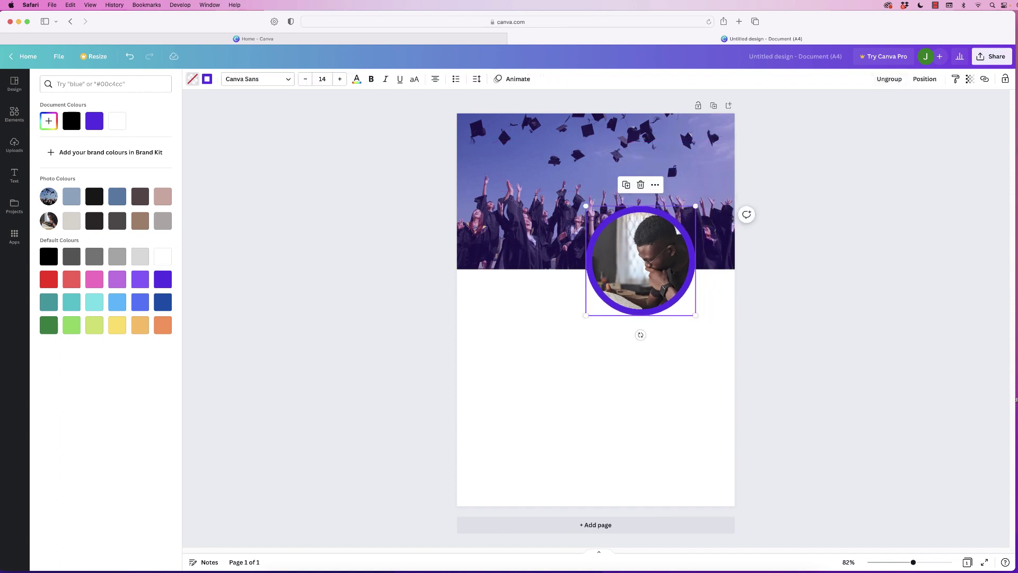
{"action": "mouse_move", "coordinate": [640, 261]}
{"action": "left_mouse_down"}
{"action": "mouse_move", "coordinate": [661, 210]}
{"action": "mouse_move", "coordinate": [656, 250]}
{"action": "left_mouse_up"}
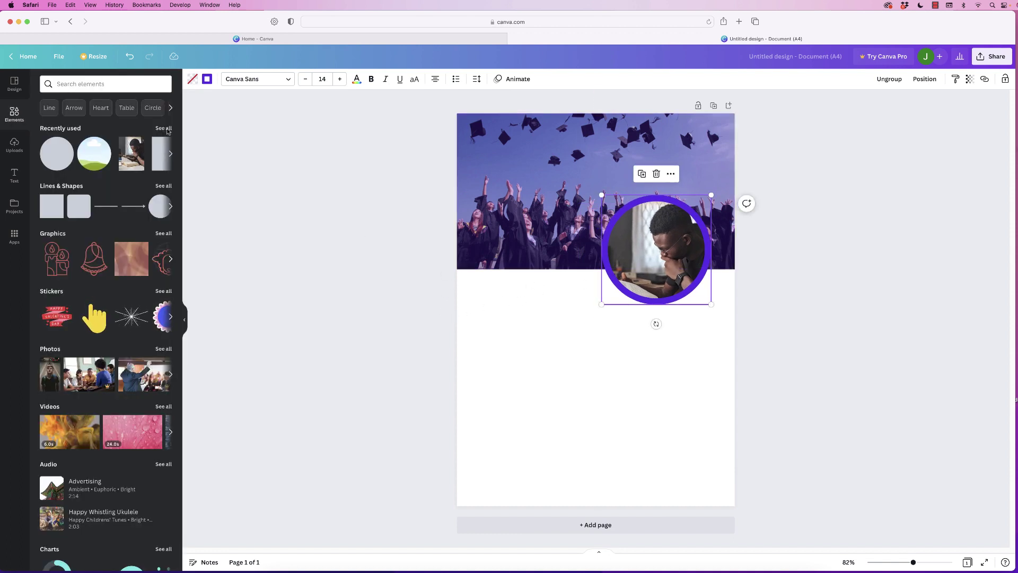
Search the elements for "WAVE" and insert the green-to-blue gradient wave from the graphics
{"action": "left_click", "coordinate": [79, 85]}
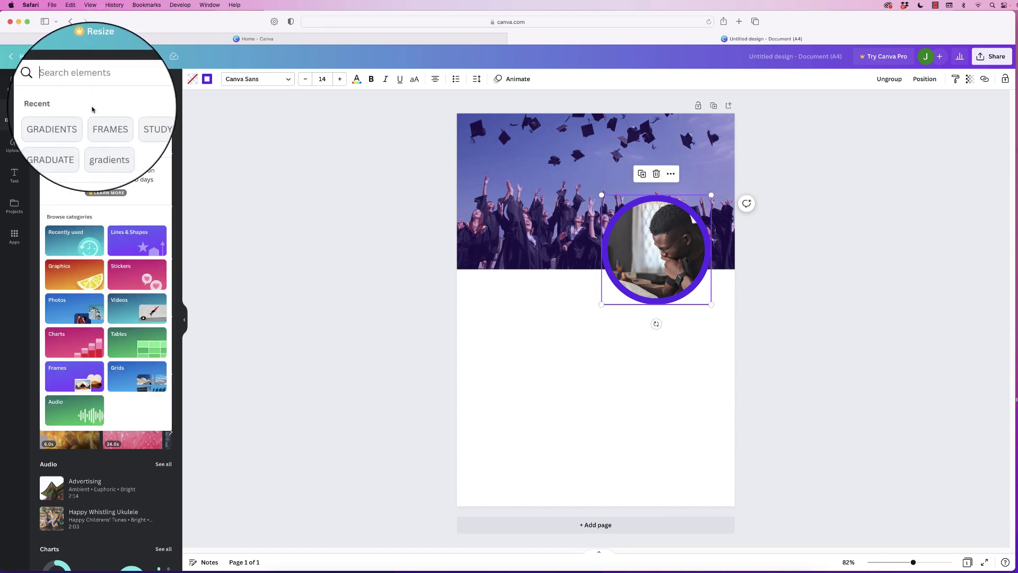
{"action": "type", "text": "WAVE"}
{"action": "key", "text": "Return"}
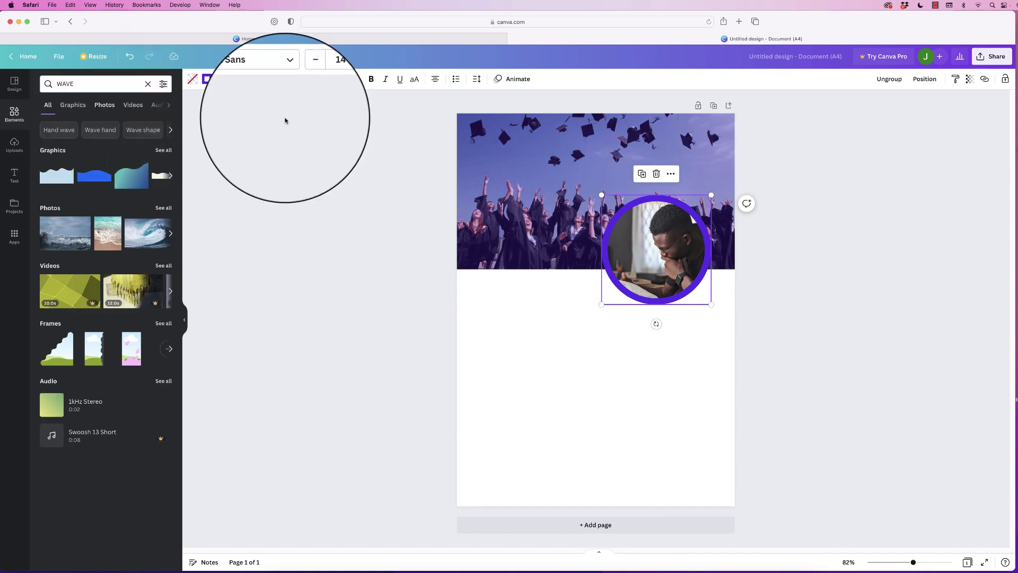
{"action": "left_click", "coordinate": [164, 151]}
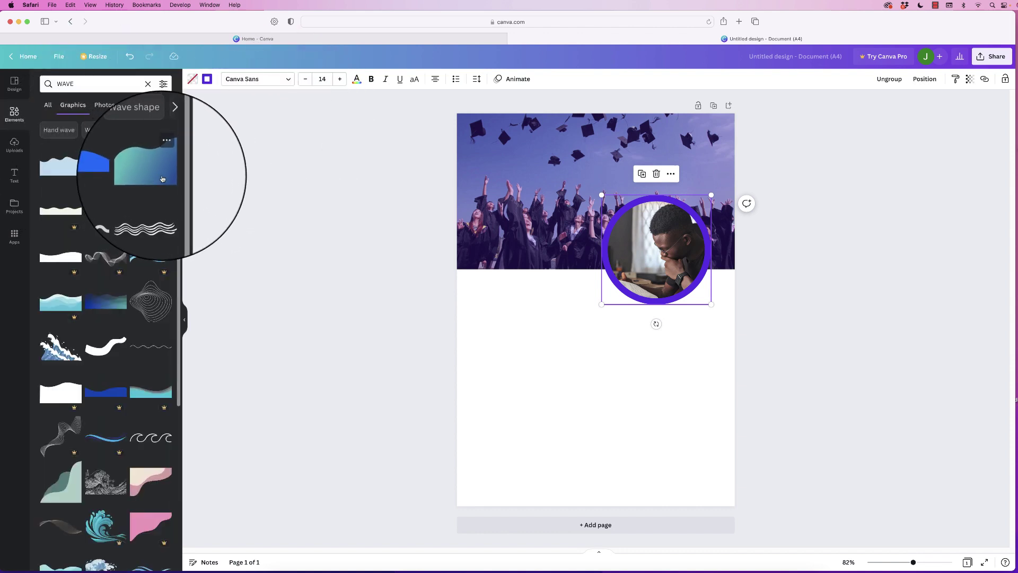
{"action": "left_click", "coordinate": [154, 175]}
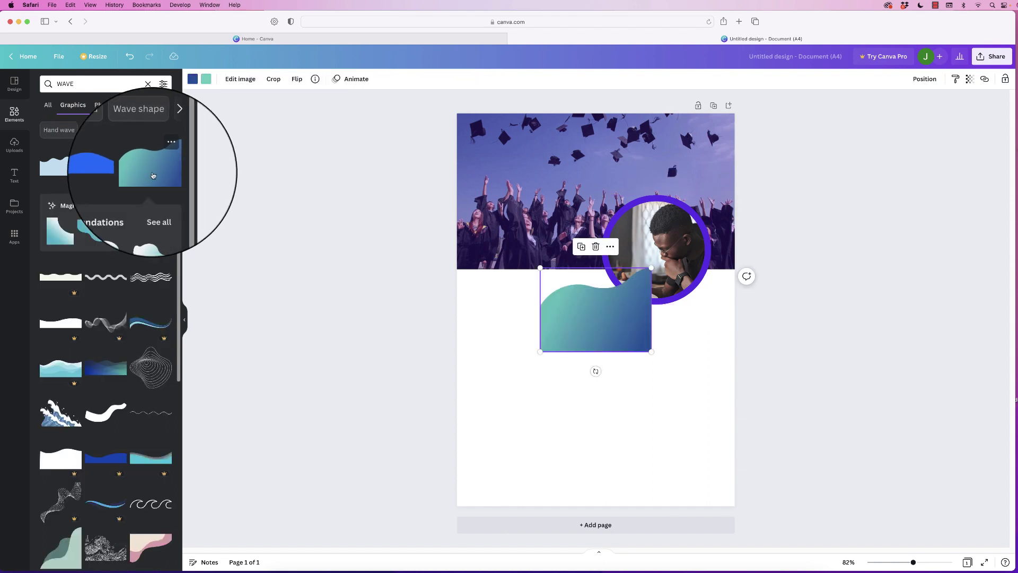
Enlarge the wave graphic beyond the page width and place it so its curved edge overlaps the bottom of the header
{"action": "left_click_drag", "start_coordinate": [659, 359], "coordinate": [797, 463]}
{"action": "left_click_drag", "start_coordinate": [639, 399], "coordinate": [529, 353]}
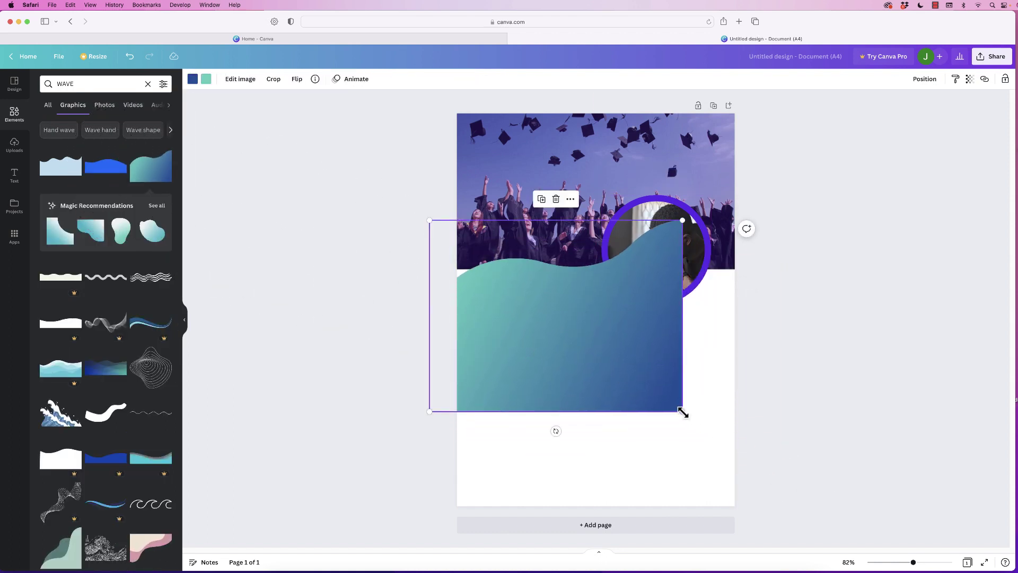
{"action": "left_click_drag", "start_coordinate": [683, 412], "coordinate": [766, 475]}
{"action": "left_click_drag", "start_coordinate": [617, 388], "coordinate": [601, 356]}
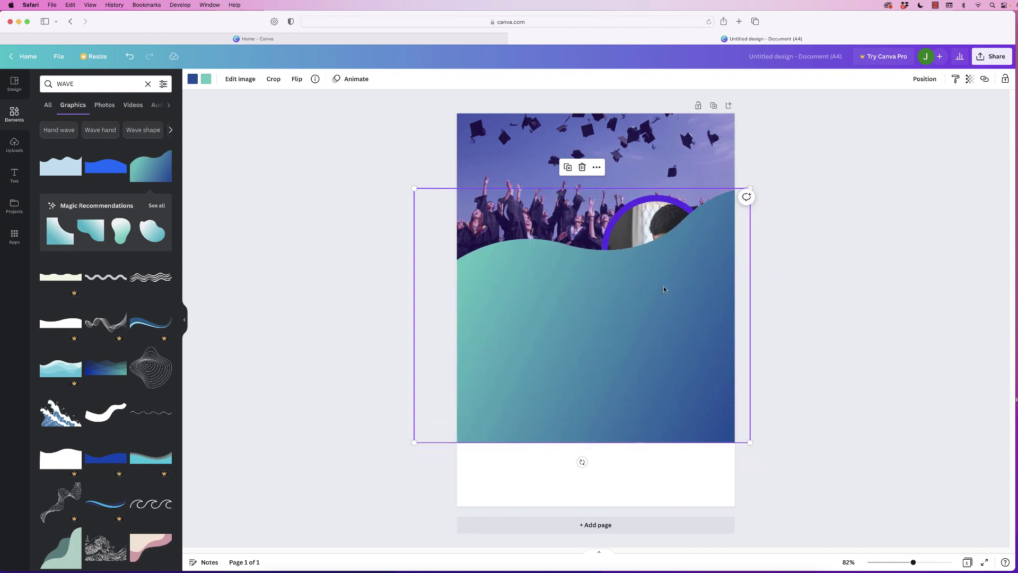
Layer the wave graphic directly behind the ringed photo while keeping it in front of the graduation header
{"action": "right_click", "coordinate": [608, 272]}
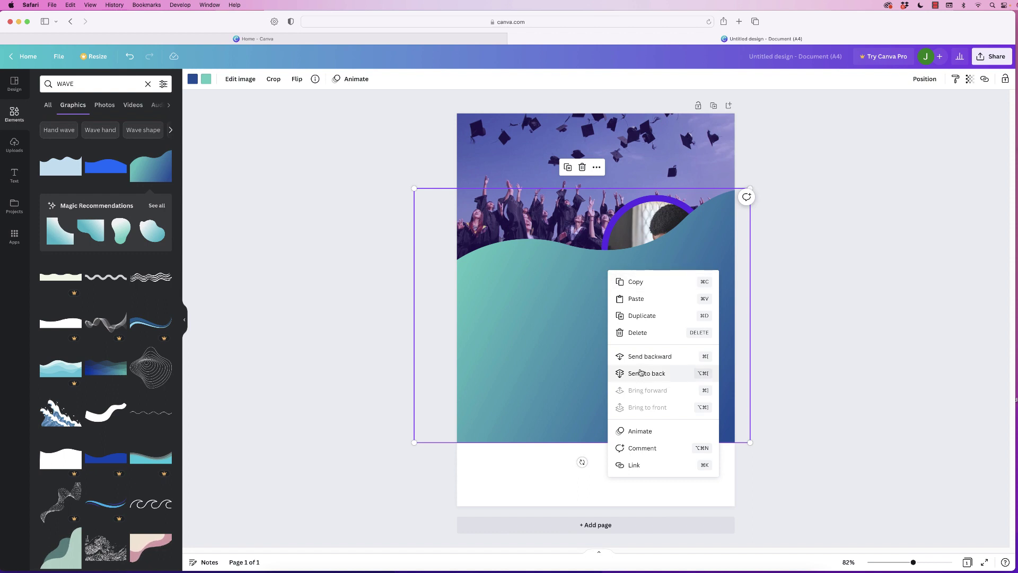
{"action": "left_click", "coordinate": [642, 374]}
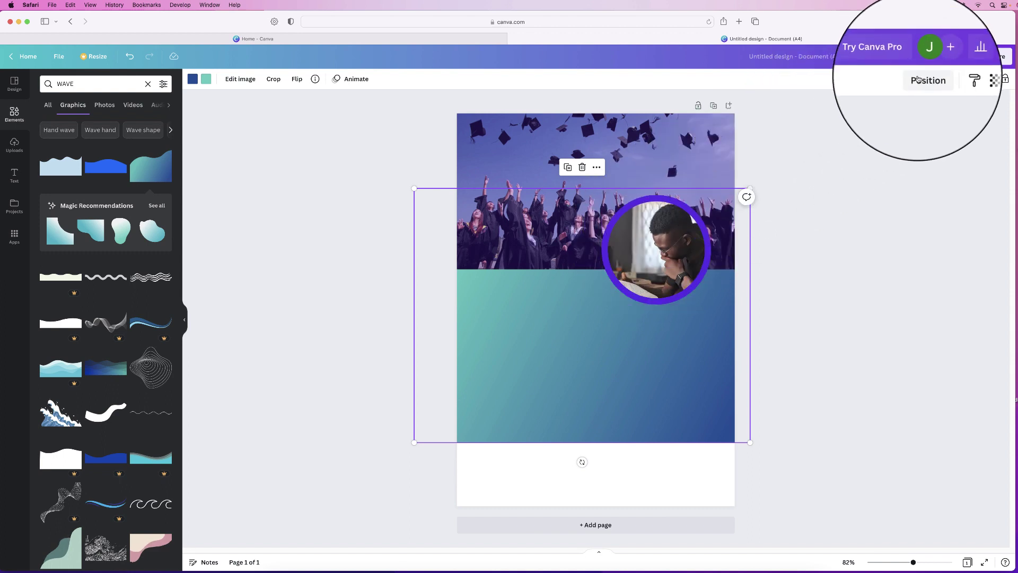
{"action": "left_click", "coordinate": [916, 80]}
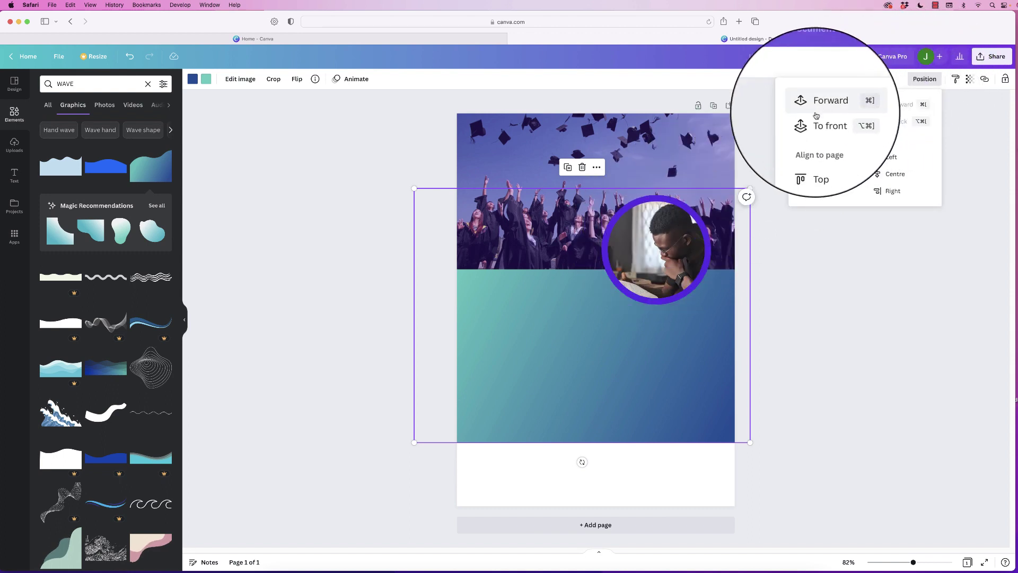
{"action": "left_click", "coordinate": [819, 122]}
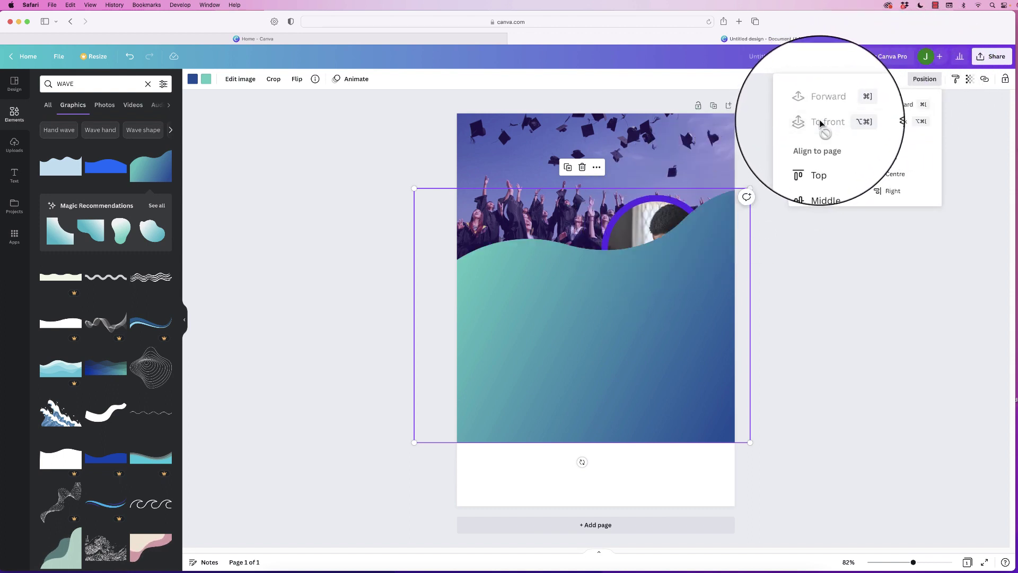
{"action": "left_click", "coordinate": [892, 107]}
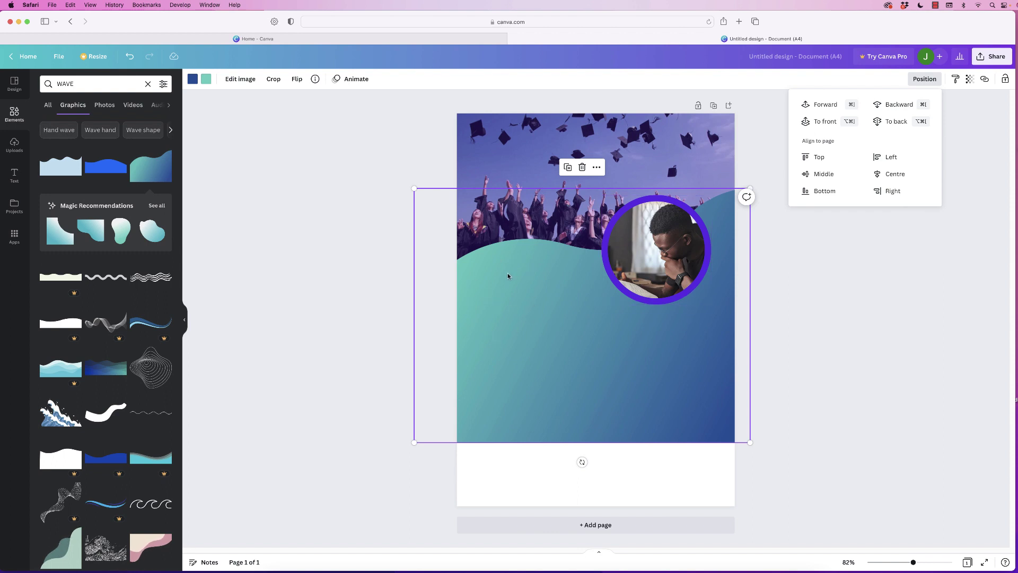
Recolour the wave's gradient, replacing green with the document's dark violet and blue with pink from the default colours
{"action": "left_click", "coordinate": [206, 80]}
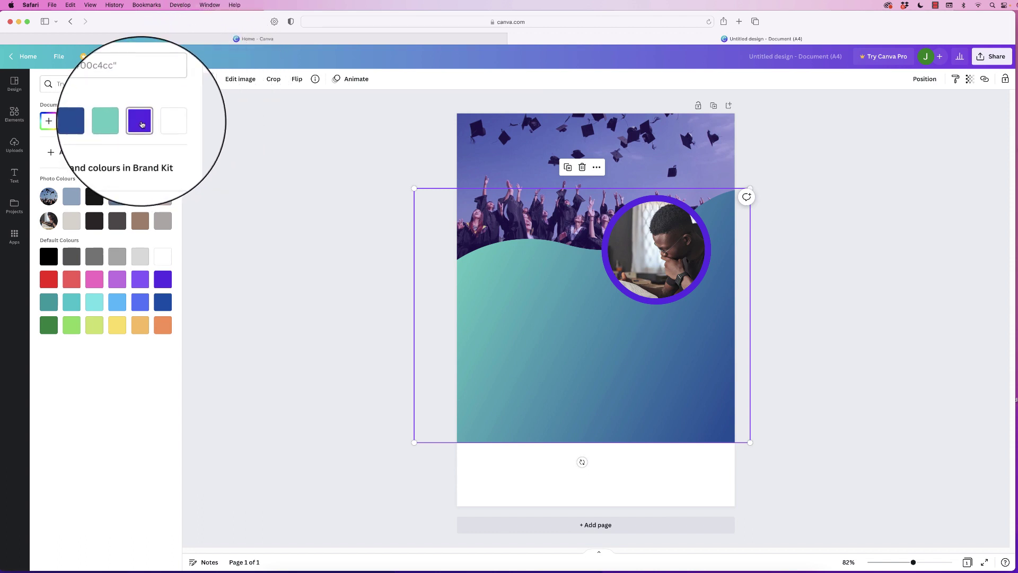
{"action": "left_click", "coordinate": [140, 123]}
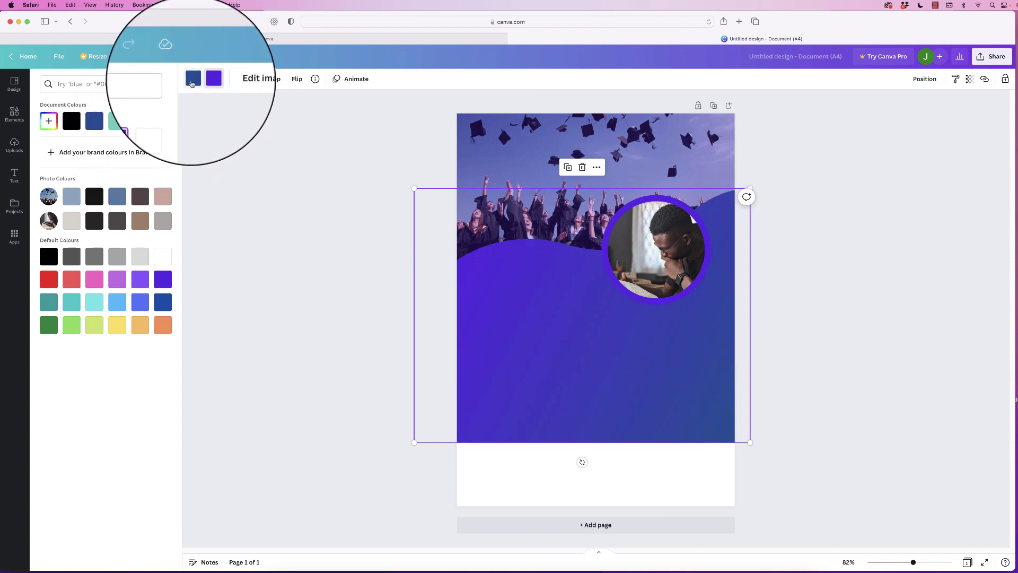
{"action": "left_click", "coordinate": [191, 84]}
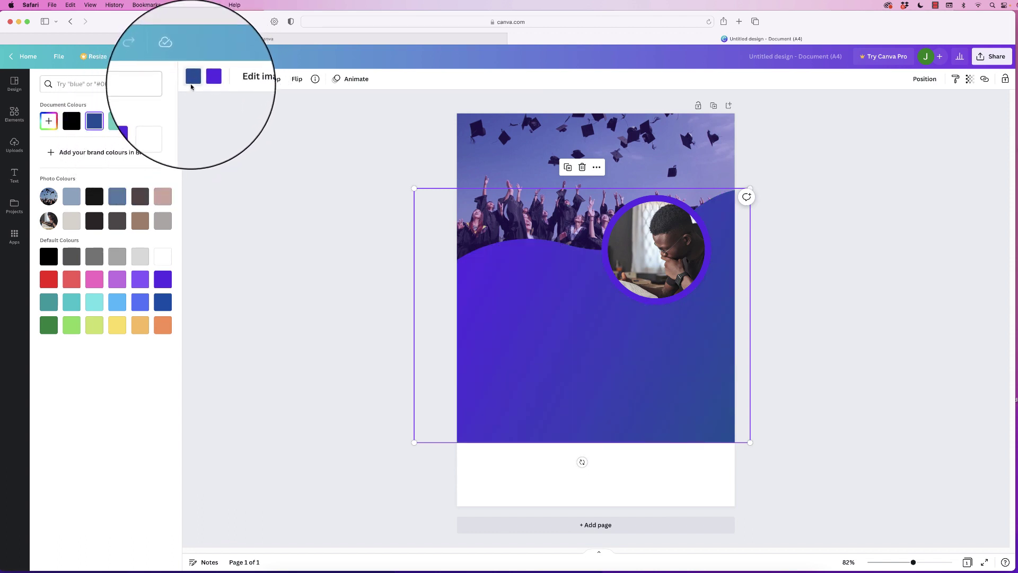
{"action": "left_click", "coordinate": [104, 275]}
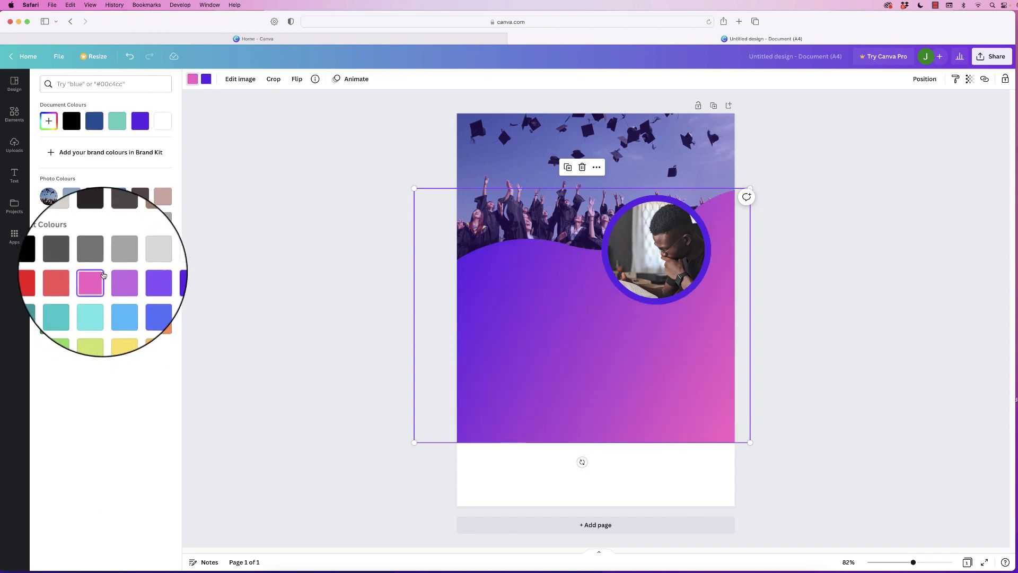
Shift the wave's pink gradient colour to the custom shade #F658EB and place a duplicate of the wave slightly lower on the page
{"action": "left_click", "coordinate": [45, 125]}
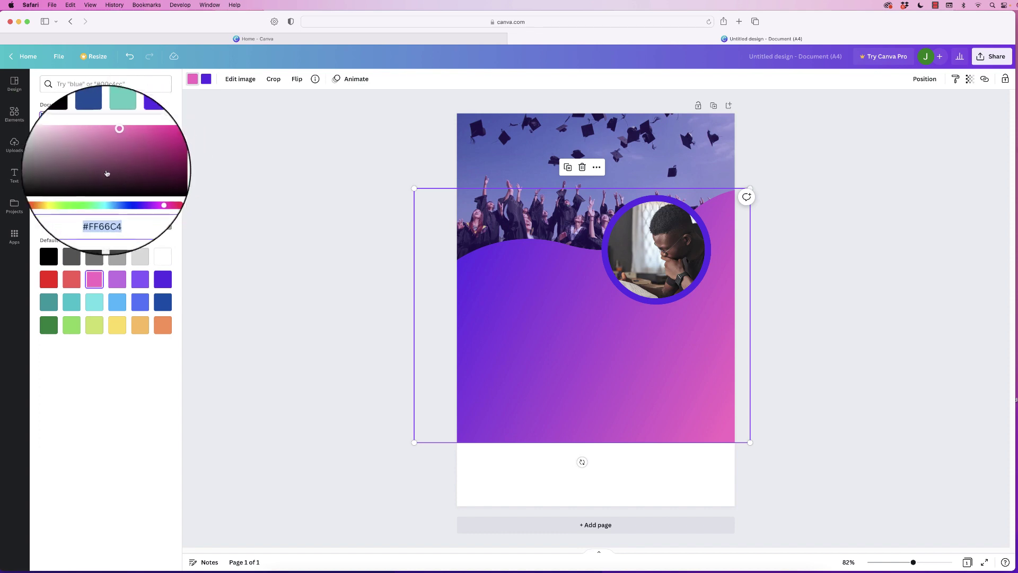
{"action": "left_click_drag", "start_coordinate": [168, 193], "coordinate": [111, 144]}
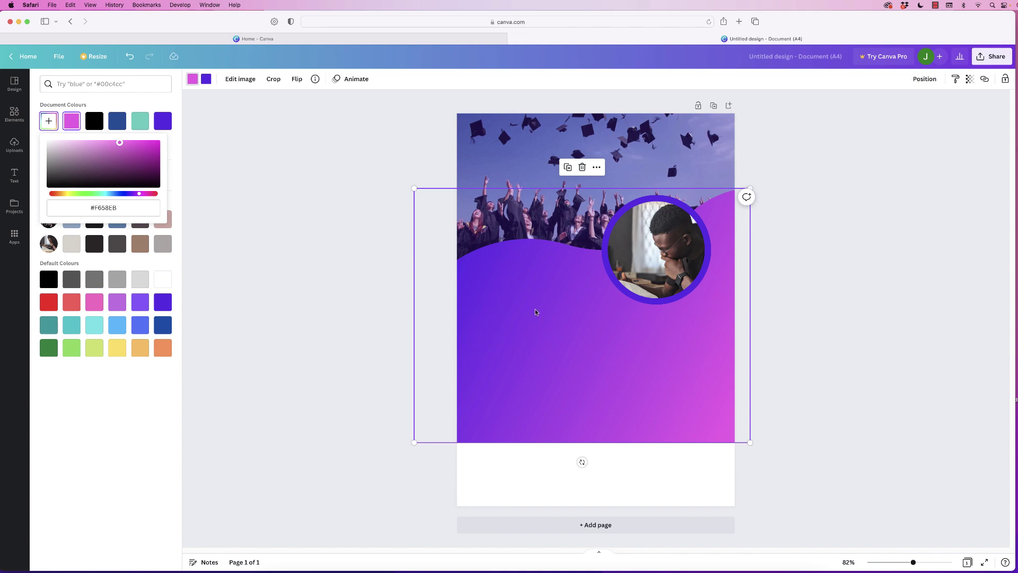
{"action": "left_click_drag", "start_coordinate": [535, 310], "coordinate": [551, 353]}
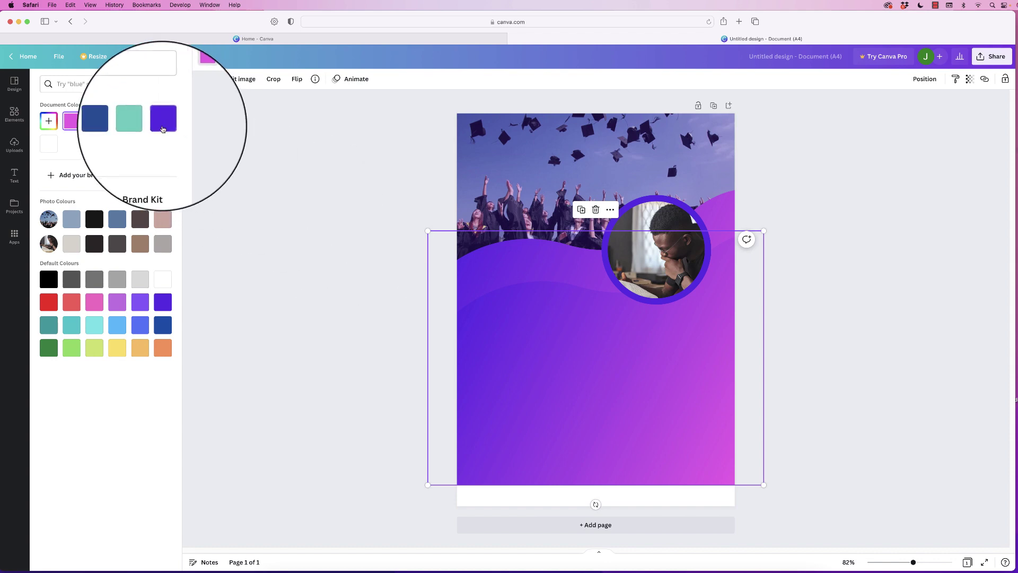
Try recolouring the duplicate wave's gradient with custom blue #2C21F1 in place of pink and light violet in place of dark violet
{"action": "left_click", "coordinate": [148, 302]}
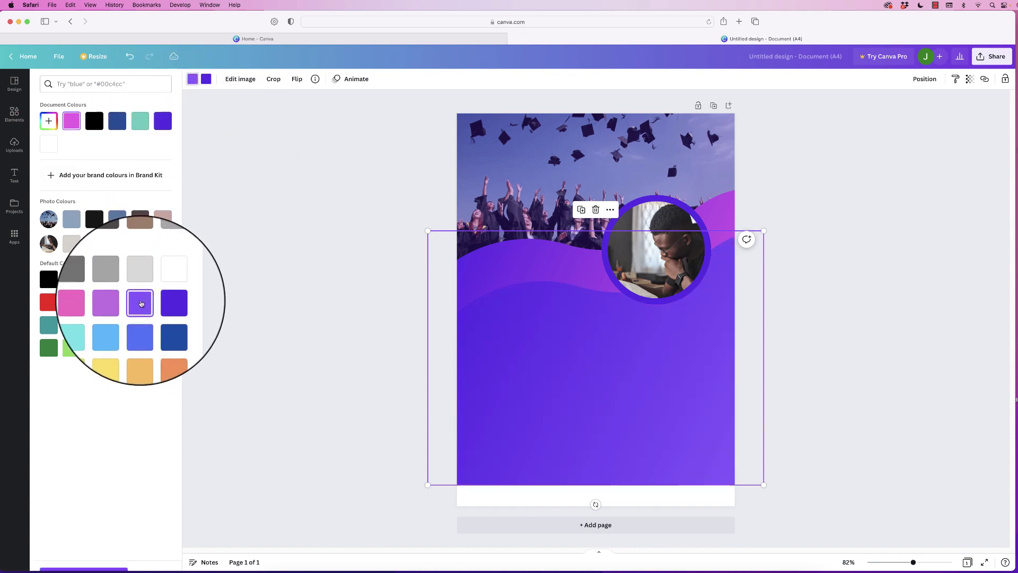
{"action": "left_click", "coordinate": [48, 121]}
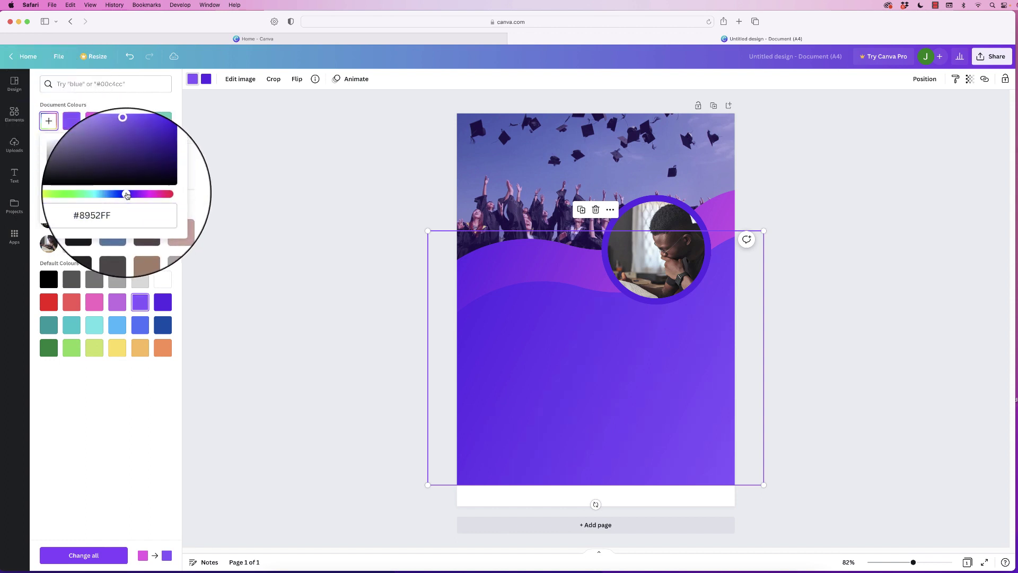
{"action": "left_click_drag", "start_coordinate": [128, 196], "coordinate": [144, 143]}
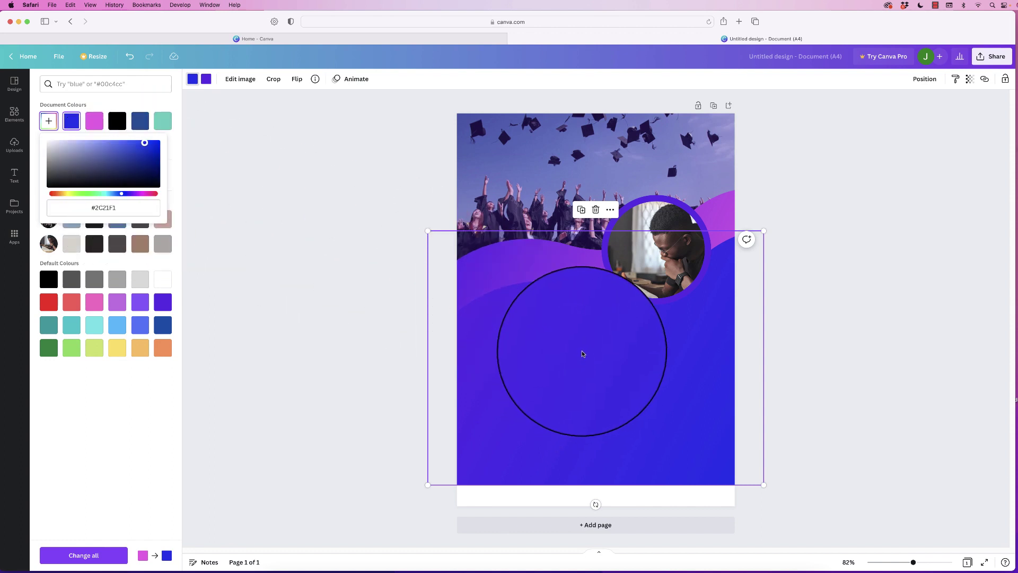
{"action": "left_click", "coordinate": [207, 84]}
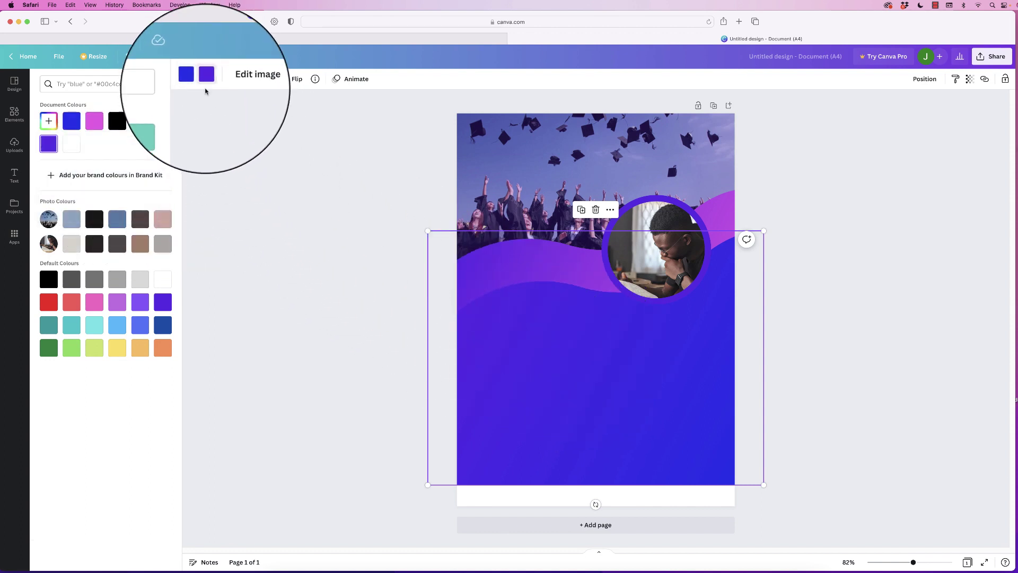
{"action": "left_click", "coordinate": [142, 303]}
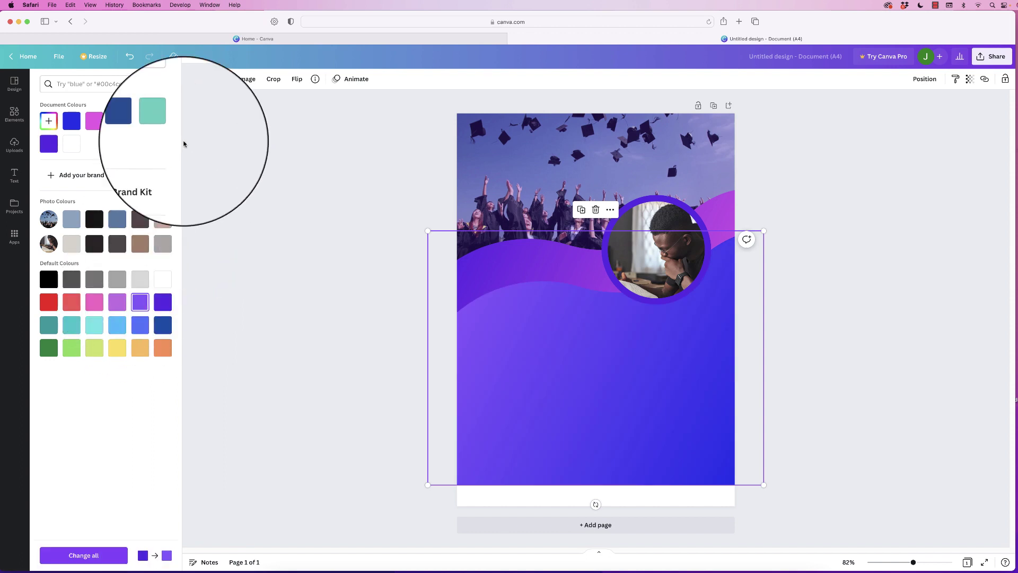
Set the duplicate wave's first gradient colour to the default light violet and its second to a custom vivid blue
{"action": "left_click", "coordinate": [192, 80]}
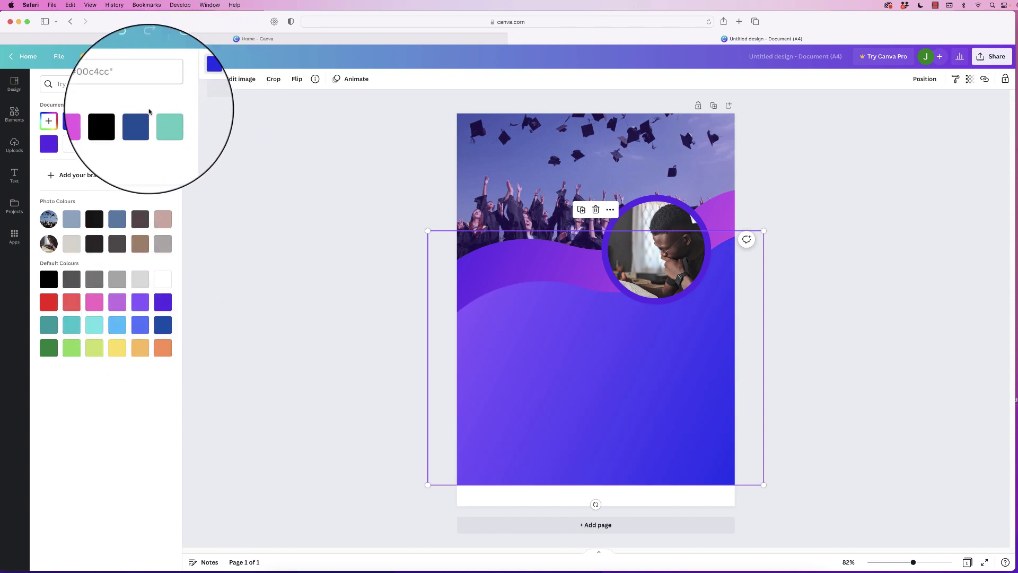
{"action": "left_click", "coordinate": [140, 304]}
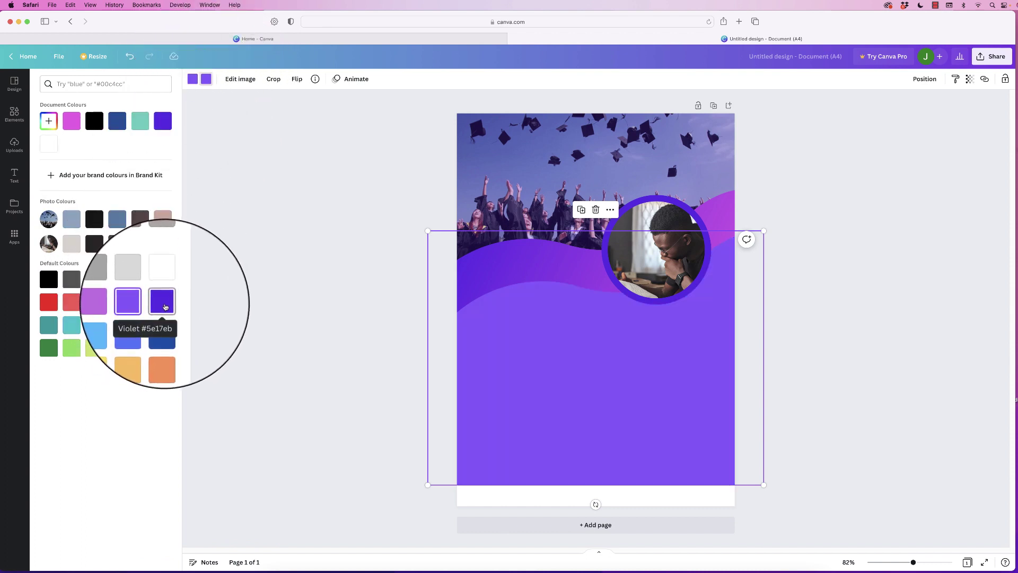
{"action": "left_click", "coordinate": [48, 121]}
{"action": "left_click_drag", "start_coordinate": [130, 195], "coordinate": [122, 195]}
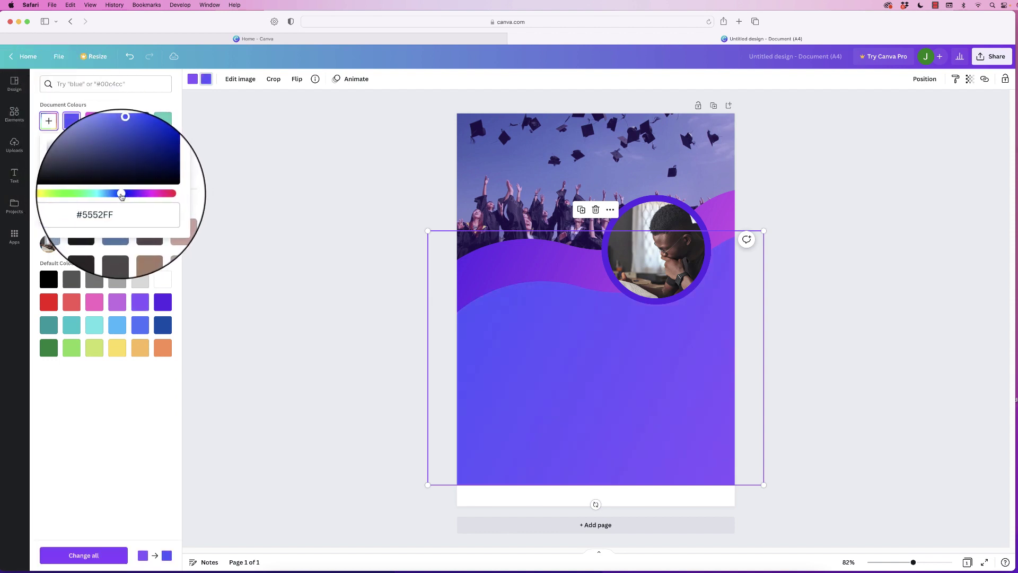
{"action": "left_click", "coordinate": [141, 142]}
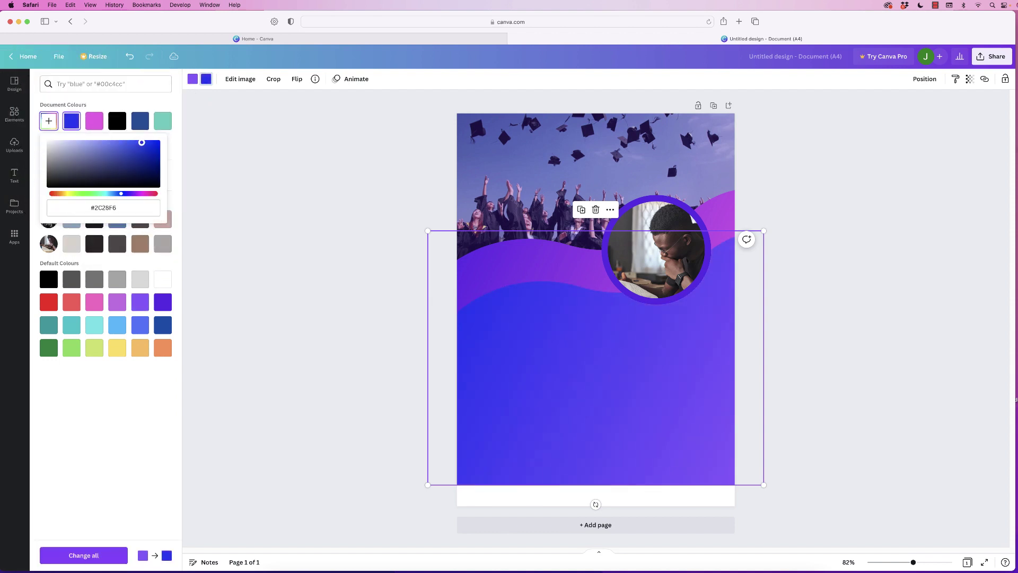
{"action": "left_click", "coordinate": [71, 128]}
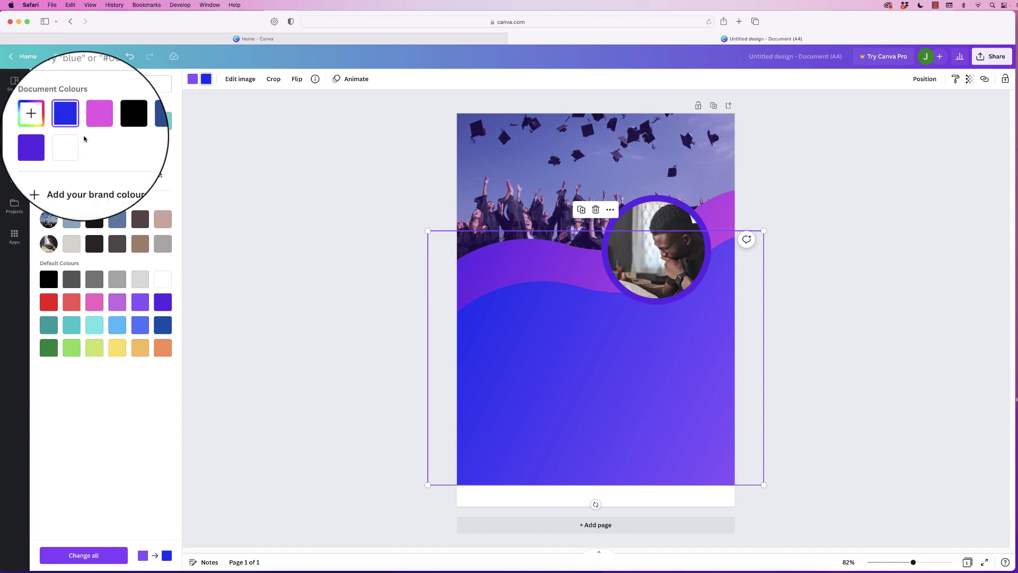
Move the blue wave up closer to the first wave's edge, rotate it to about -6°, and shift it slightly sideways
{"action": "key", "text": "Up"}
{"action": "key", "text": "Up"}
{"action": "key", "text": "Up"}
{"action": "key", "text": "Up"}
{"action": "key", "text": "Up"}
{"action": "key", "text": "Up"}
{"action": "key", "text": "Up"}
{"action": "key", "text": "Up"}
{"action": "key", "text": "Up"}
{"action": "key", "text": "Up"}
{"action": "key", "text": "Up"}
{"action": "key", "text": "Up"}
{"action": "key", "text": "Up"}
{"action": "key", "text": "Up"}
{"action": "key", "text": "Up"}
{"action": "key", "text": "Up"}
{"action": "key", "text": "Up"}
{"action": "key", "text": "Up"}
{"action": "key", "text": "Up"}
{"action": "key", "text": "Up"}
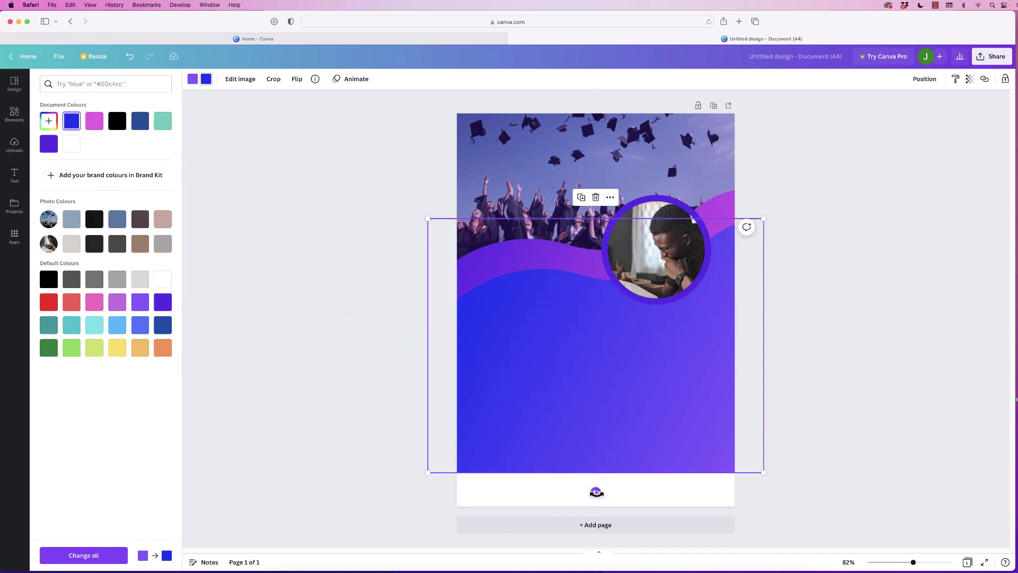
{"action": "left_click_drag", "start_coordinate": [598, 493], "coordinate": [611, 480]}
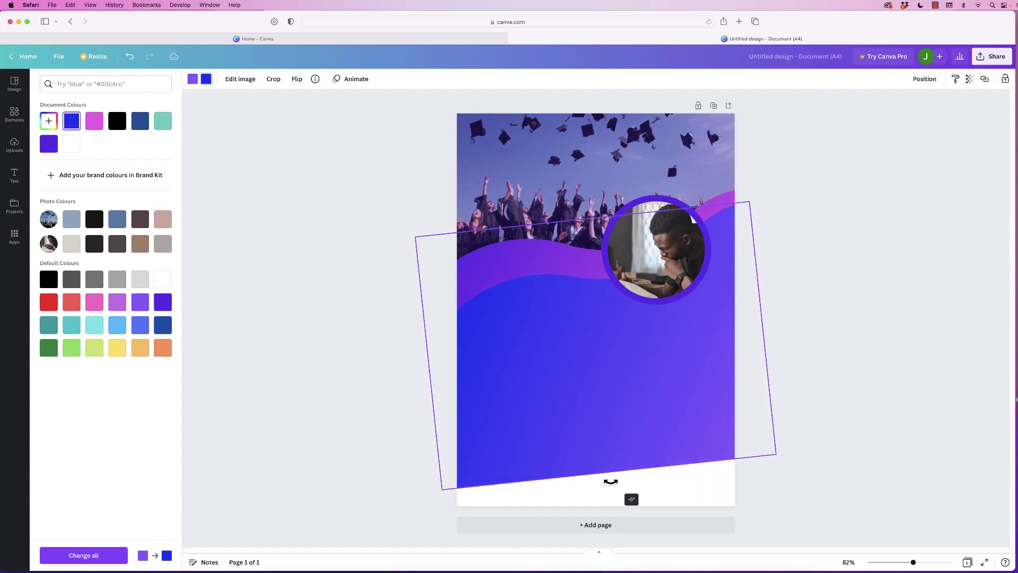
{"action": "left_click_drag", "start_coordinate": [595, 445], "coordinate": [581, 443]}
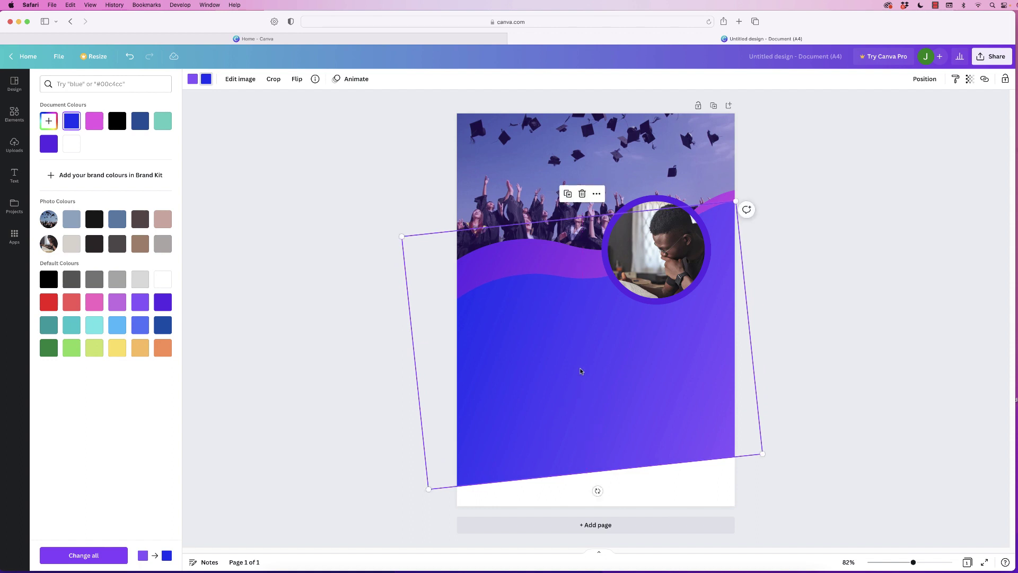
Duplicate the blue wave lower on the page and recolour the copy's blue to the document pink and its light violet to dark violet
{"action": "left_click_drag", "start_coordinate": [583, 358], "coordinate": [587, 389]}
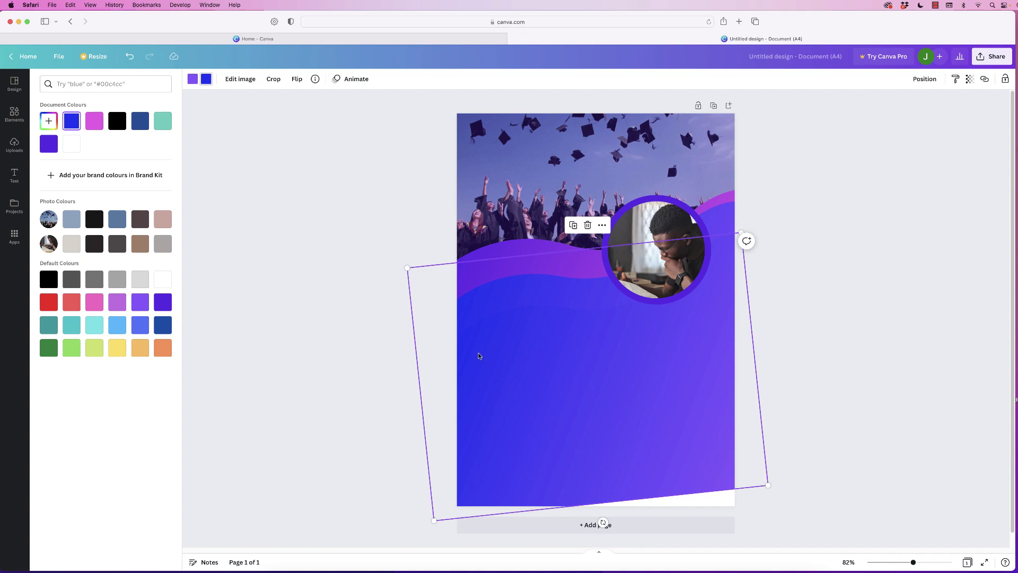
{"action": "left_click", "coordinate": [207, 81]}
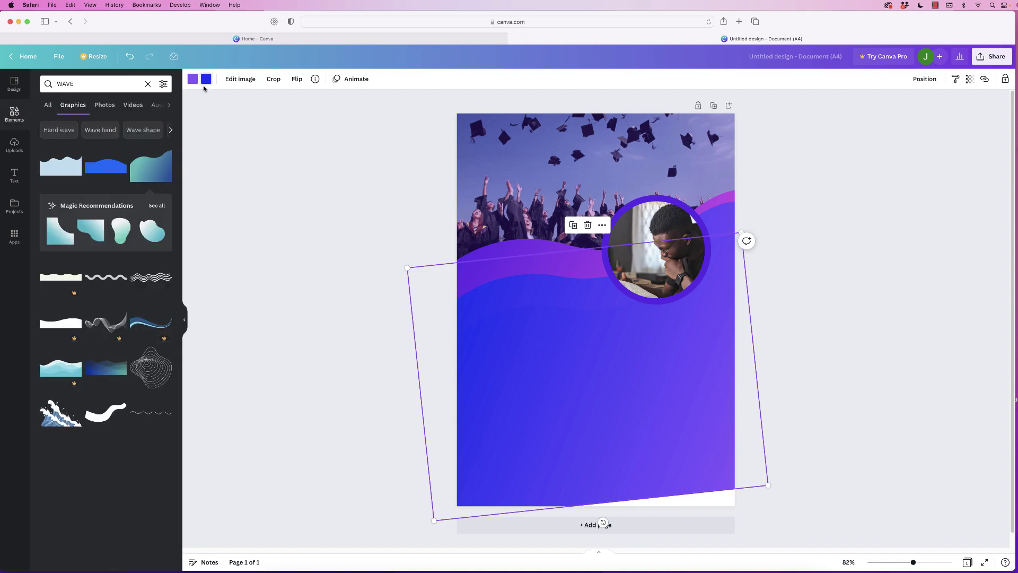
{"action": "left_click", "coordinate": [204, 81]}
{"action": "left_click", "coordinate": [163, 121]}
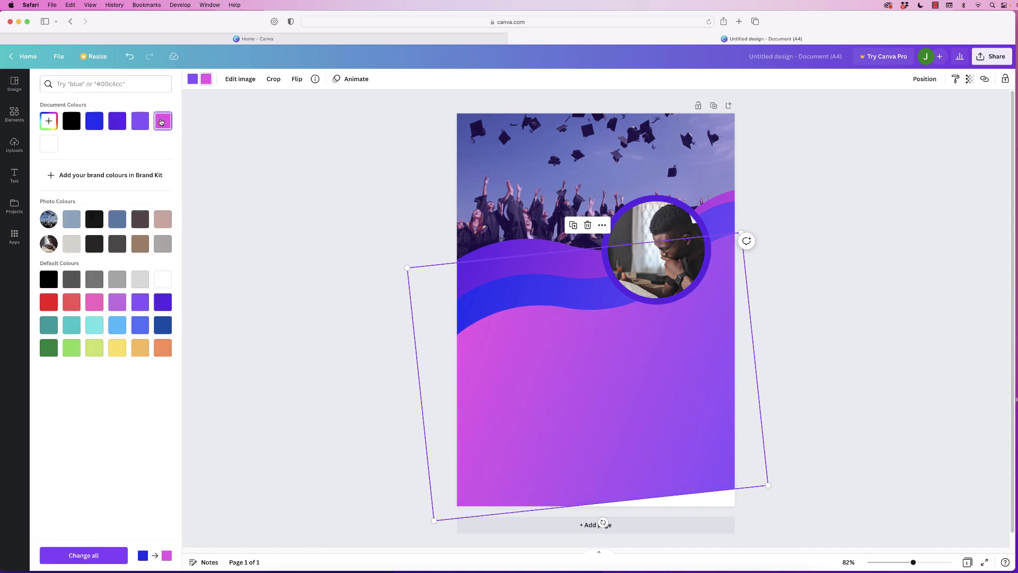
{"action": "left_click", "coordinate": [117, 121]}
Rotate the pink wave to a slight clockwise tilt, reposition it over the blue wave, and enlarge it slightly
{"action": "left_click_drag", "start_coordinate": [604, 523], "coordinate": [584, 517]}
{"action": "left_click_drag", "start_coordinate": [617, 451], "coordinate": [644, 434]}
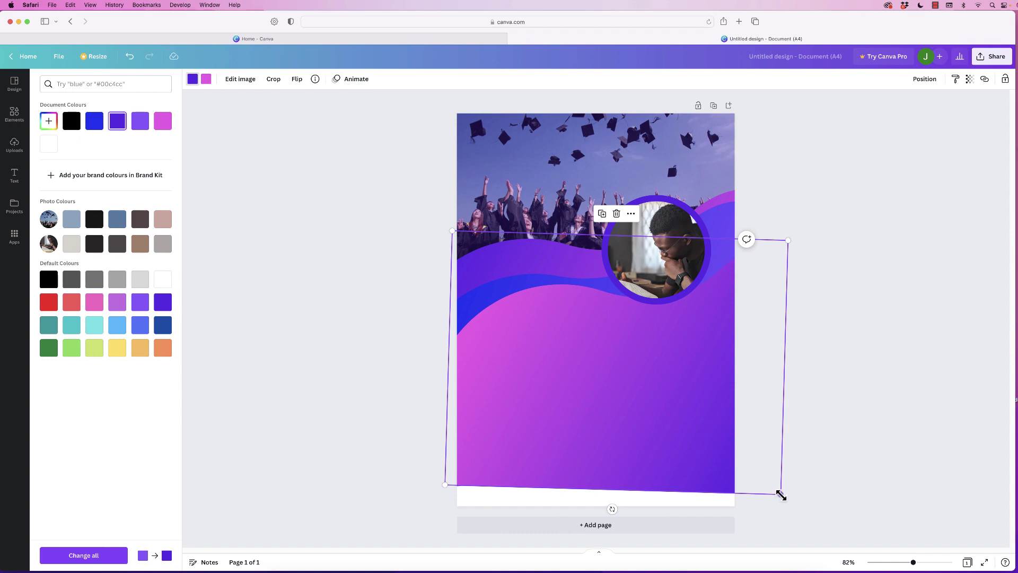
{"action": "left_click_drag", "start_coordinate": [781, 495], "coordinate": [805, 472]}
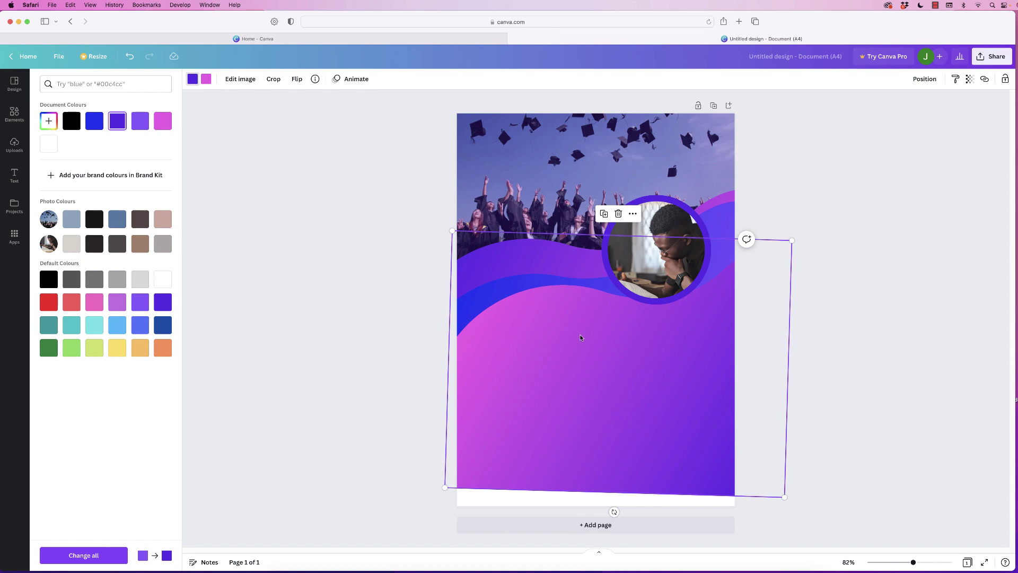
Duplicate the pink wave down to the bottom of the page and set both gradient colours of the copy to white
{"action": "left_click_drag", "start_coordinate": [578, 333], "coordinate": [584, 375]}
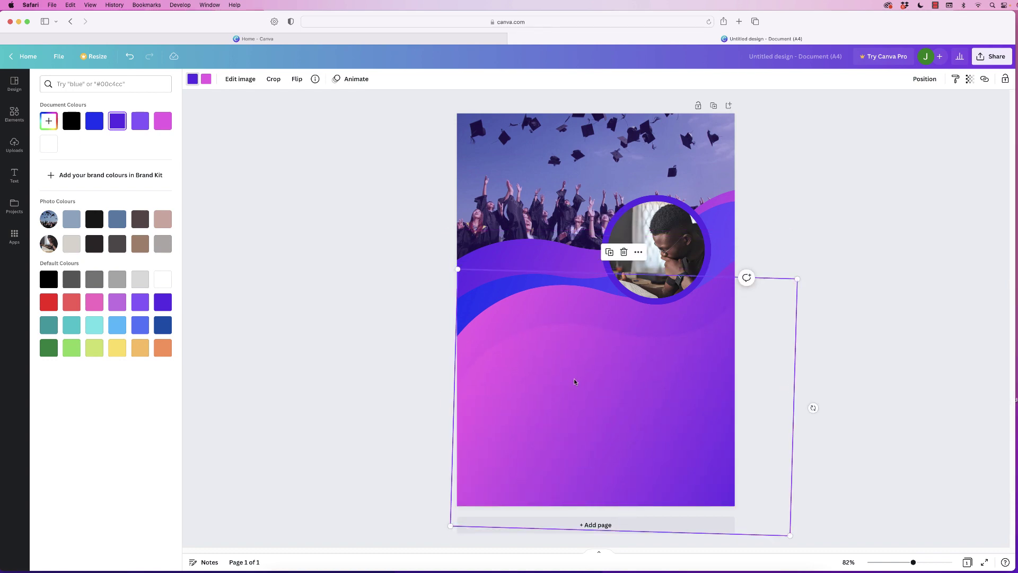
{"action": "left_click", "coordinate": [48, 144]}
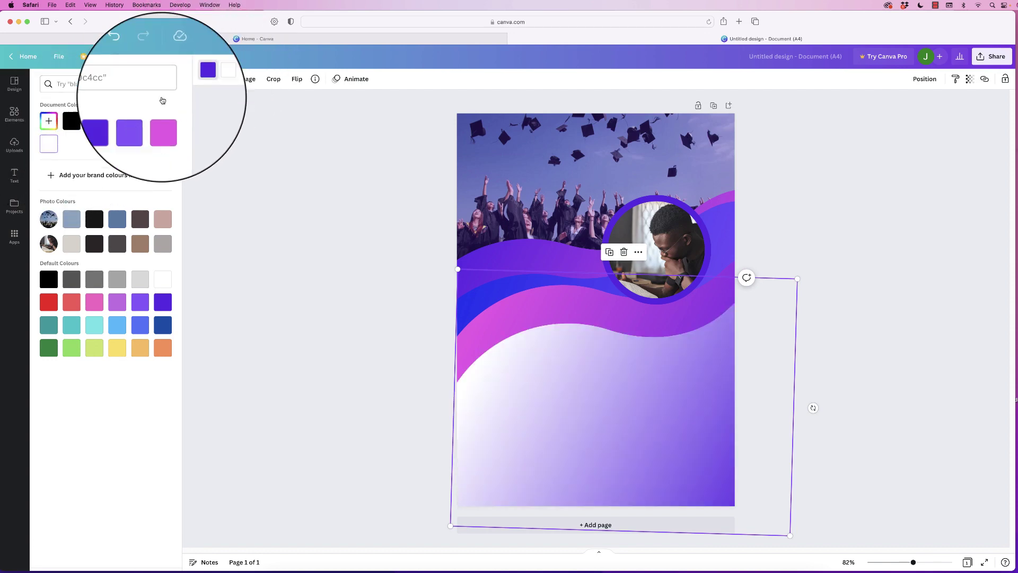
{"action": "left_click", "coordinate": [49, 144]}
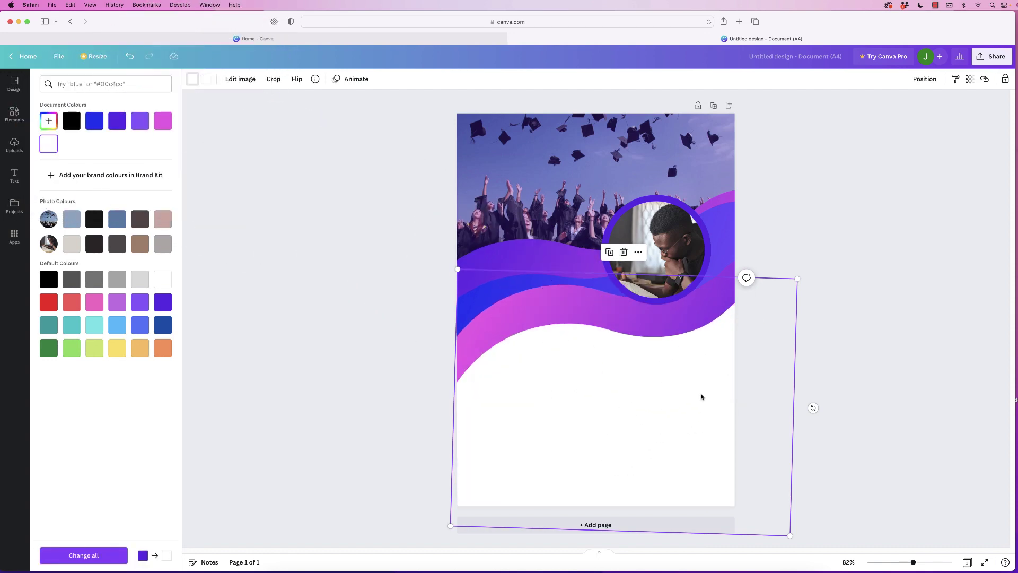
Rotate the white wave to about 18°, enlarge it slightly, and position it so a curved pink-violet band shows above it
{"action": "left_click_drag", "start_coordinate": [814, 407], "coordinate": [711, 514]}
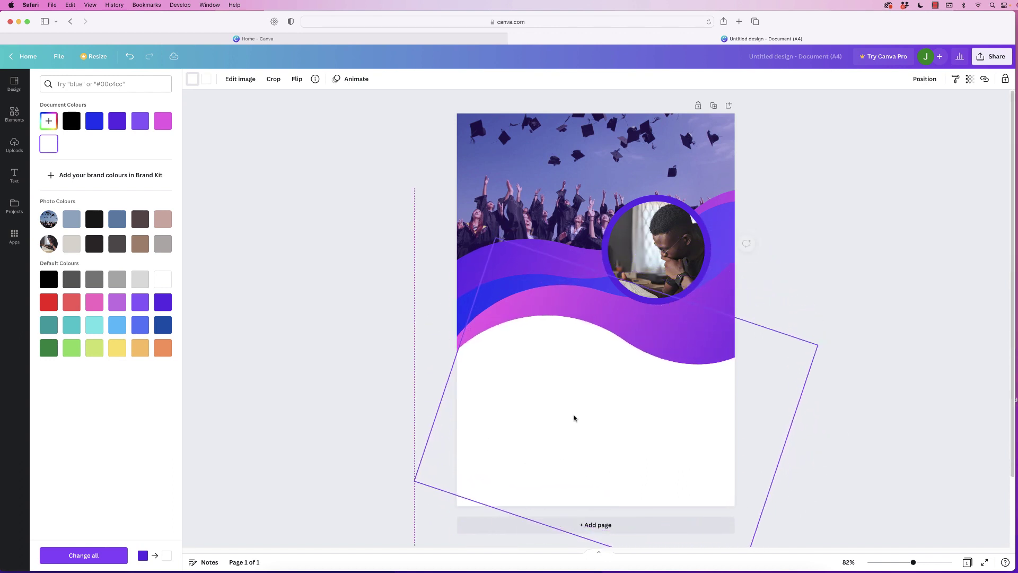
{"action": "mouse_move", "coordinate": [411, 487]}
{"action": "left_mouse_down"}
{"action": "mouse_move", "coordinate": [386, 486]}
{"action": "mouse_move", "coordinate": [414, 493]}
{"action": "left_mouse_up"}
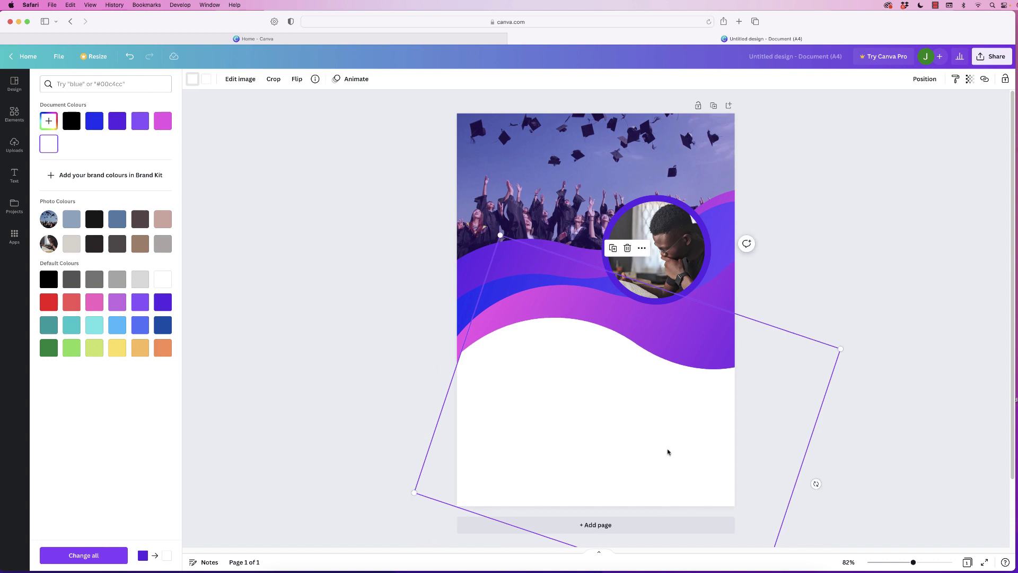
{"action": "left_click_drag", "start_coordinate": [815, 484], "coordinate": [732, 559]}
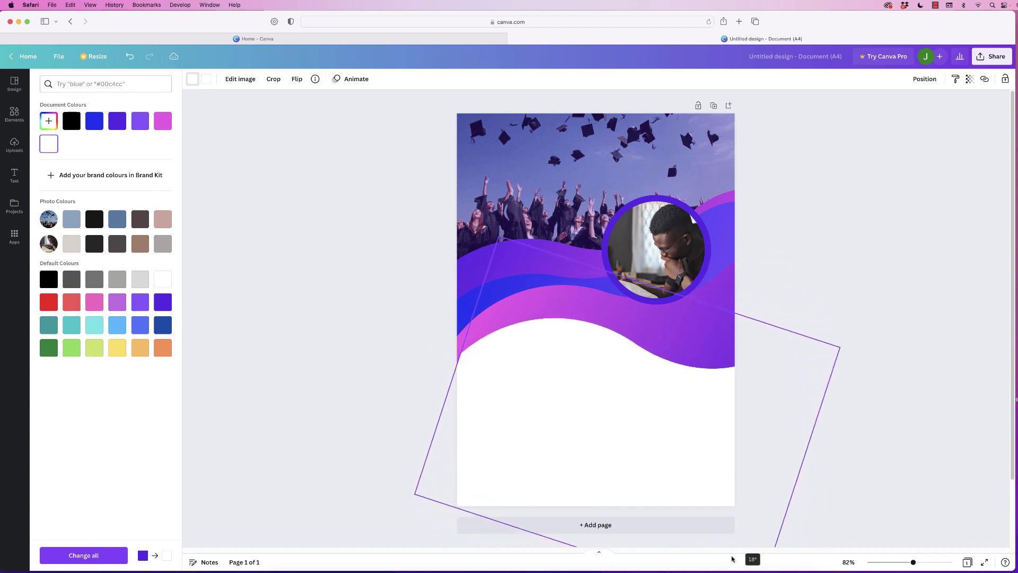
{"action": "left_click_drag", "start_coordinate": [620, 425], "coordinate": [614, 421]}
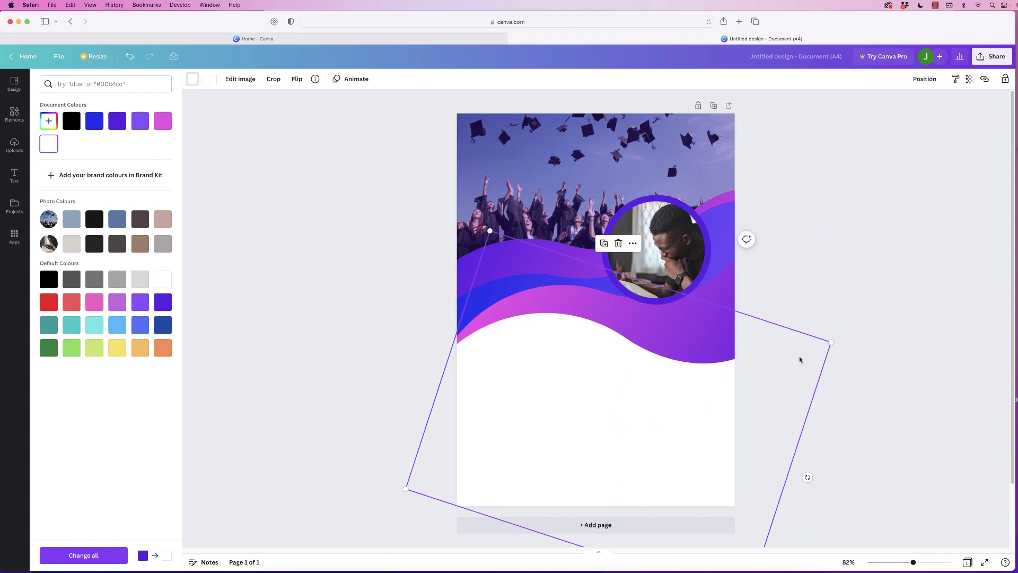
Search the elements for "GRADIENTS" and insert the rounded blue-to-pink gradient bar from the graphics
{"action": "key", "text": "Escape"}
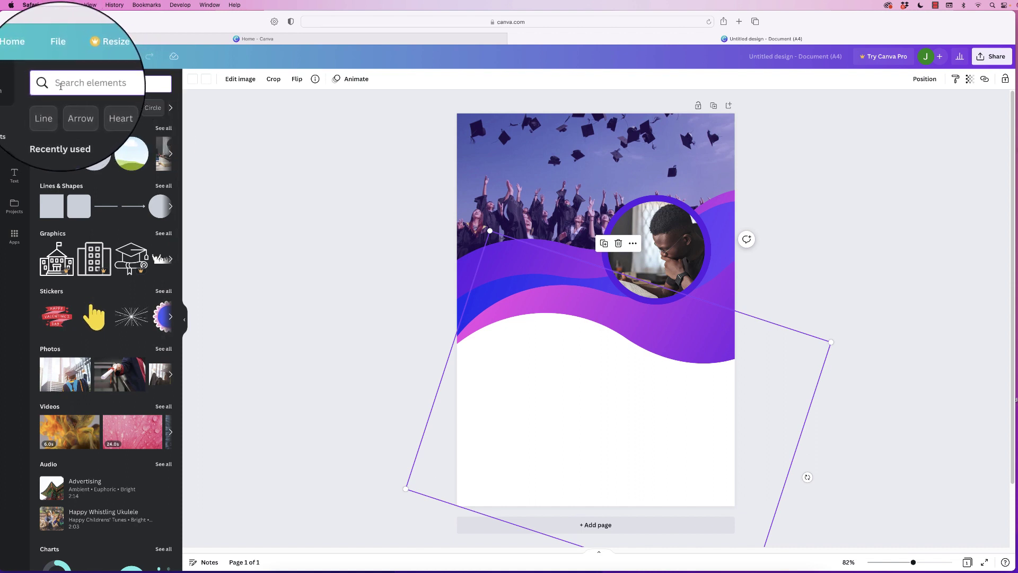
{"action": "type", "text": "GRADIENTS"}
{"action": "key", "text": "Return"}
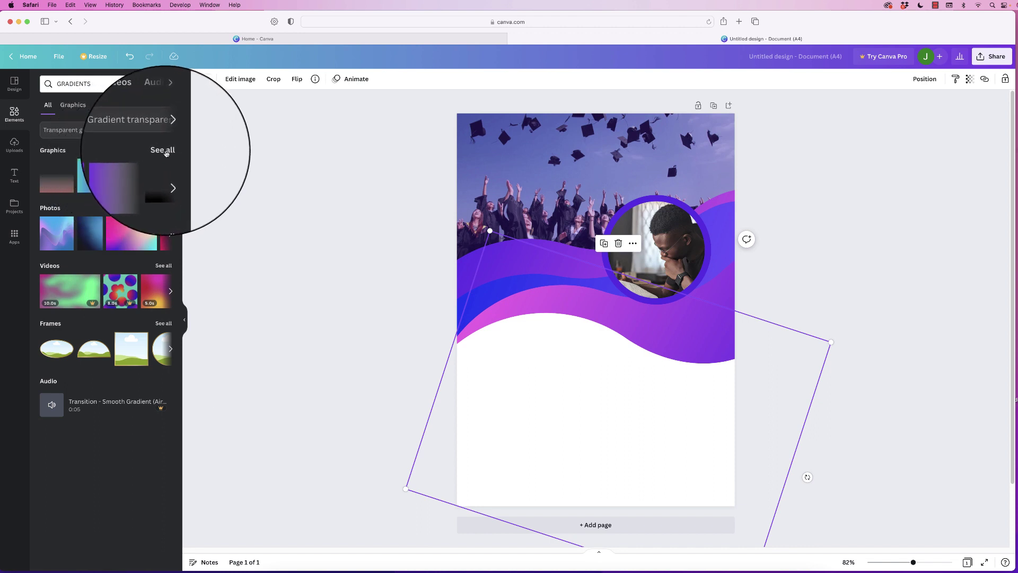
{"action": "left_click", "coordinate": [165, 151]}
{"action": "left_click_drag", "start_coordinate": [178, 159], "coordinate": [174, 488]}
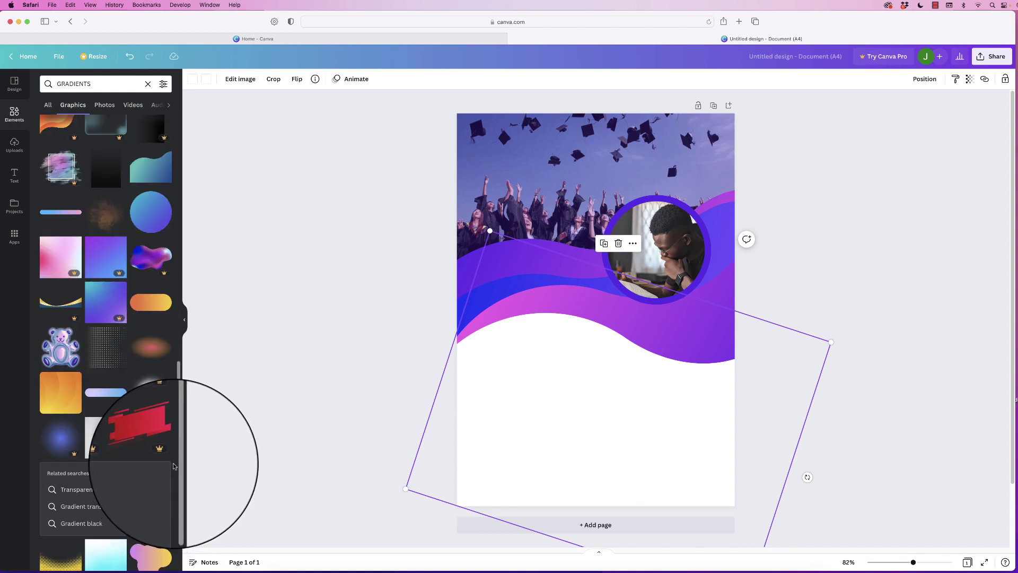
{"action": "left_click", "coordinate": [54, 213]}
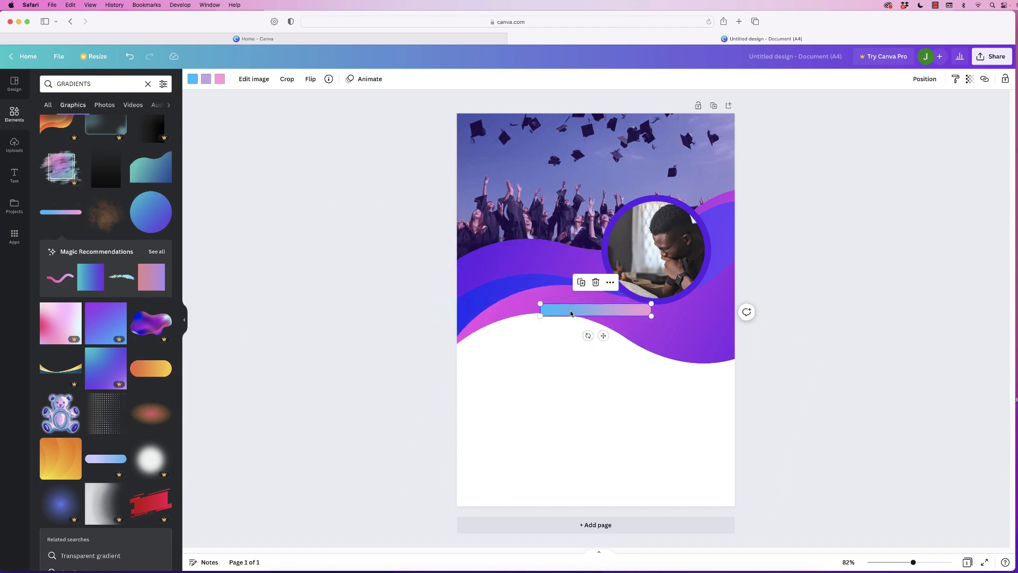
Enlarge the gradient bar and place it along the page's bottom edge, with its rounded end on the page and the rest overhanging the right edge
{"action": "left_click_drag", "start_coordinate": [704, 350], "coordinate": [819, 405]}
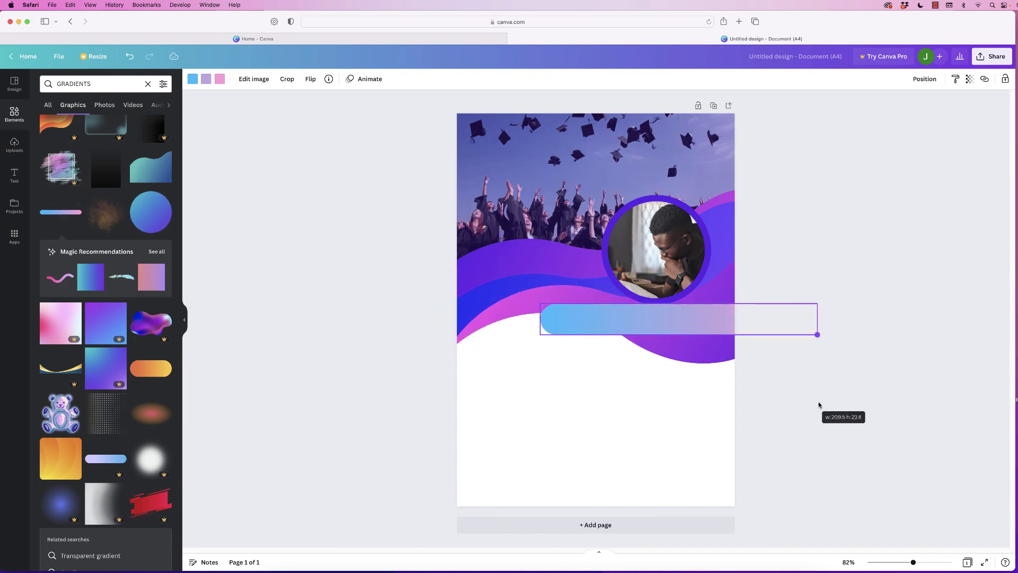
{"action": "left_click_drag", "start_coordinate": [652, 323], "coordinate": [707, 498]}
{"action": "left_click_drag", "start_coordinate": [596, 472], "coordinate": [537, 404]}
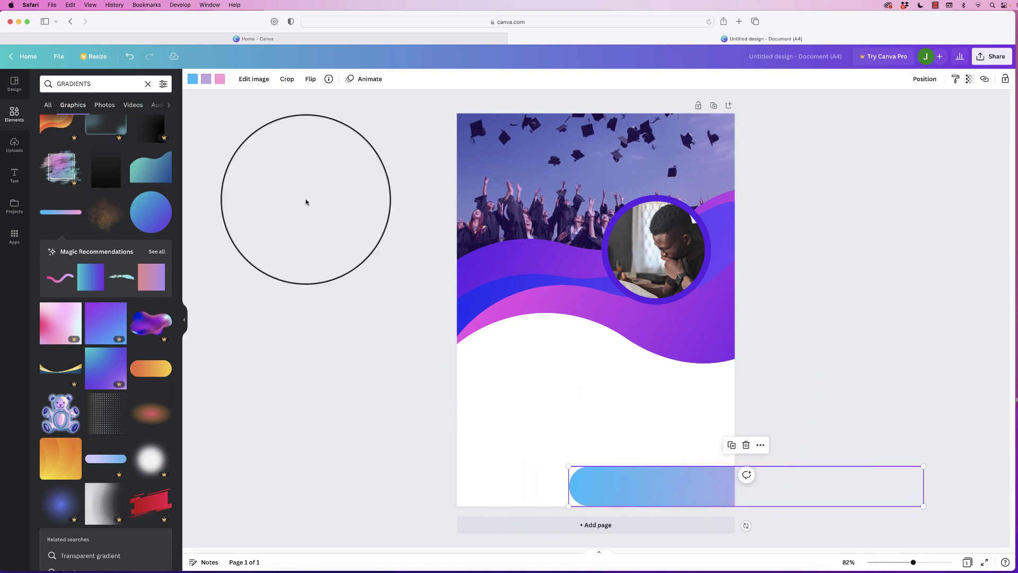
Recolour the gradient bar at the page's bottom with pink at both ends and dark violet in the middle
{"action": "left_click", "coordinate": [193, 78]}
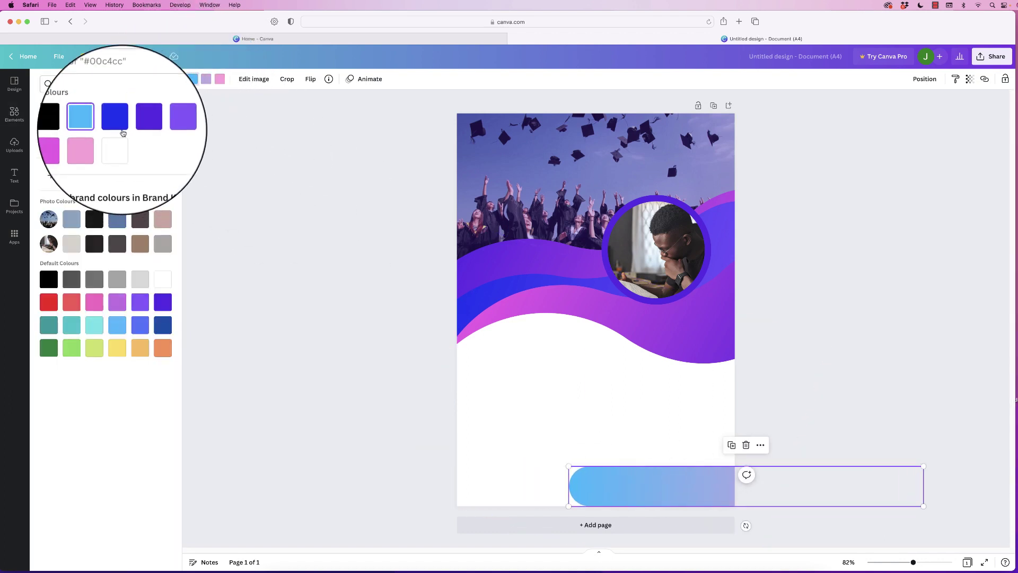
{"action": "left_click", "coordinate": [161, 126]}
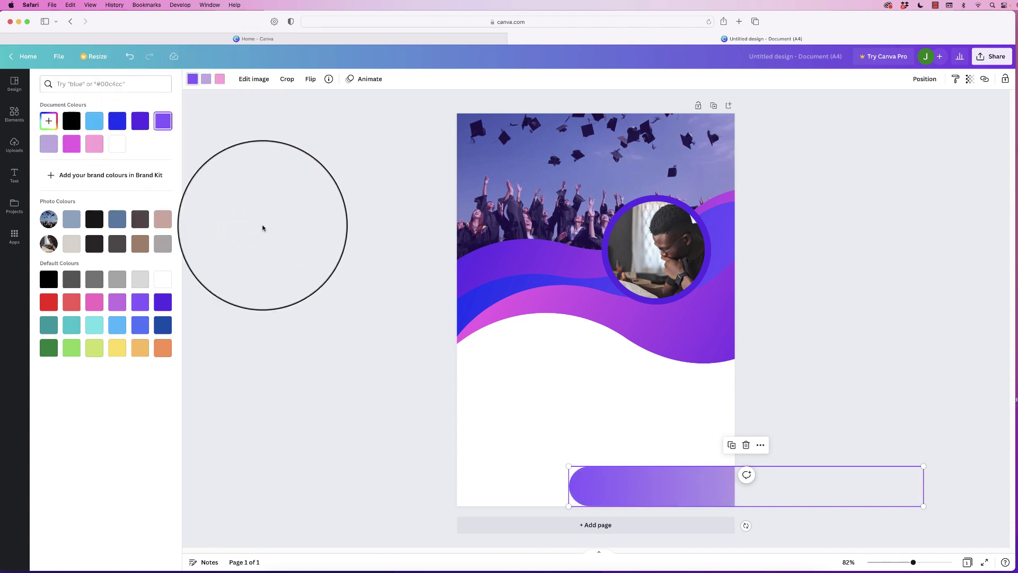
{"action": "left_click", "coordinate": [140, 121]}
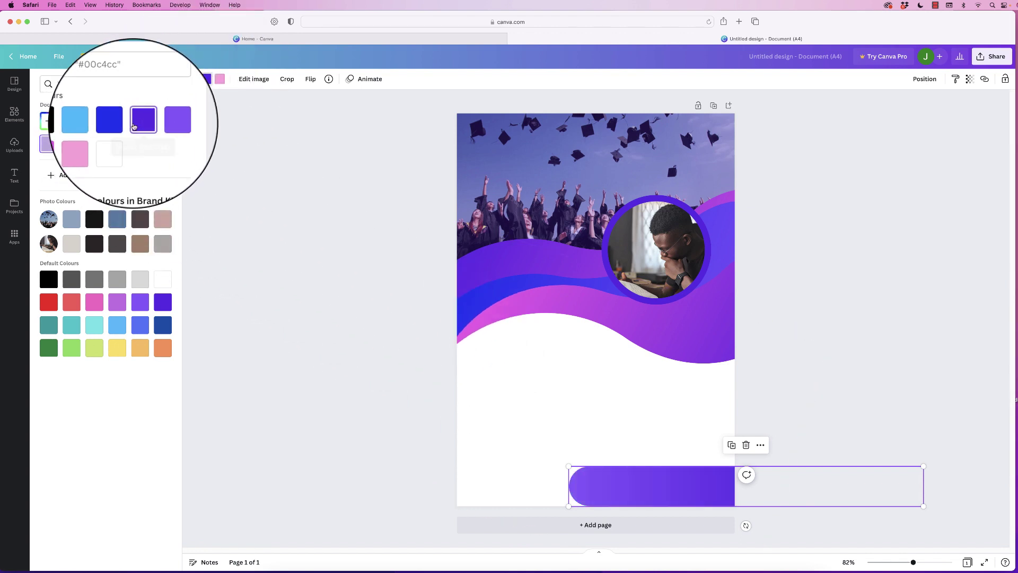
{"action": "left_click", "coordinate": [218, 79]}
{"action": "left_click", "coordinate": [71, 144]}
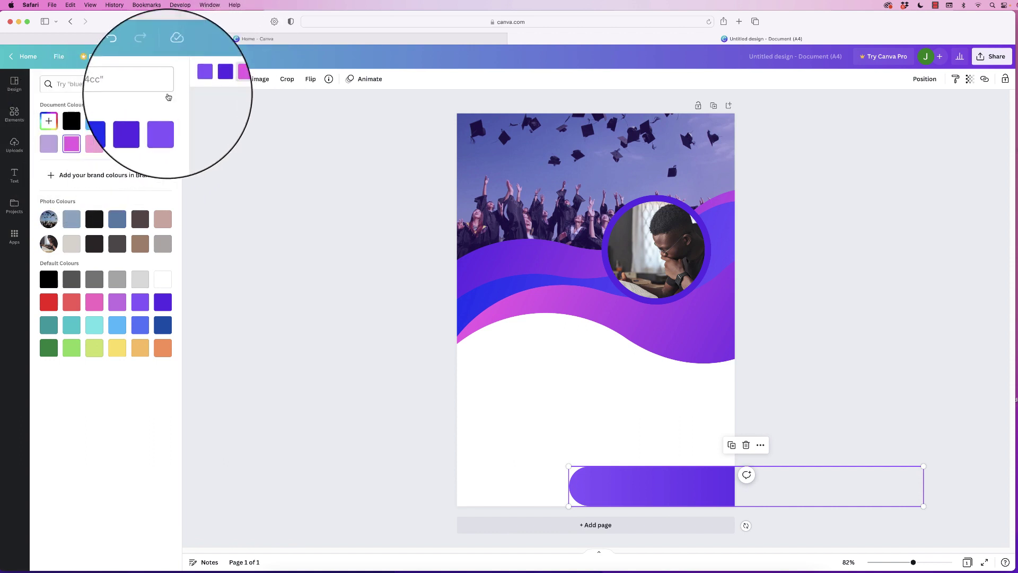
{"action": "left_click", "coordinate": [192, 81]}
{"action": "left_click", "coordinate": [71, 144]}
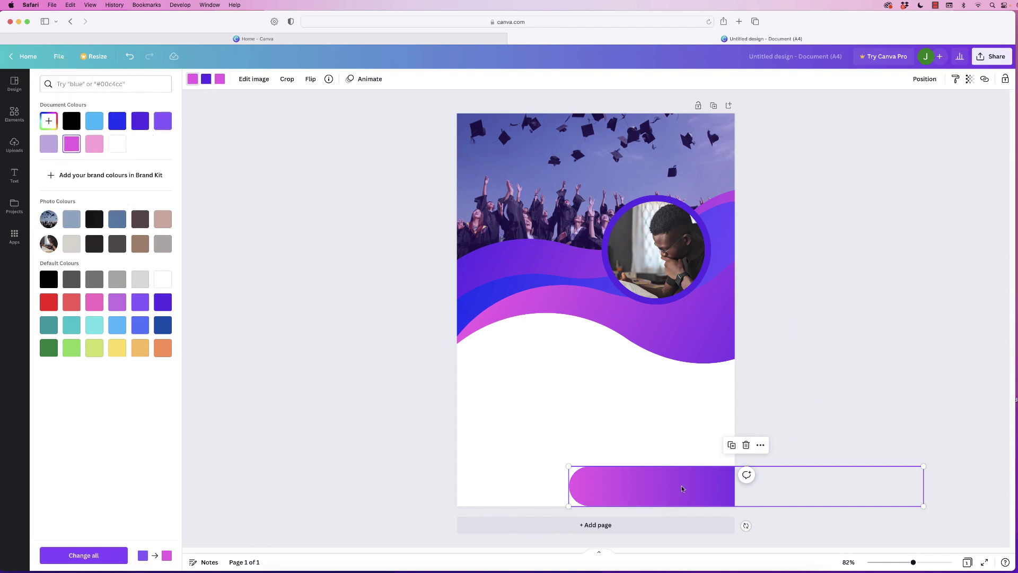
Duplicate the gradient bar toward the page's bottom-left corner, slightly lower, and change the copy's pink rounded end to blue
{"action": "left_click_drag", "start_coordinate": [682, 488], "coordinate": [351, 491]}
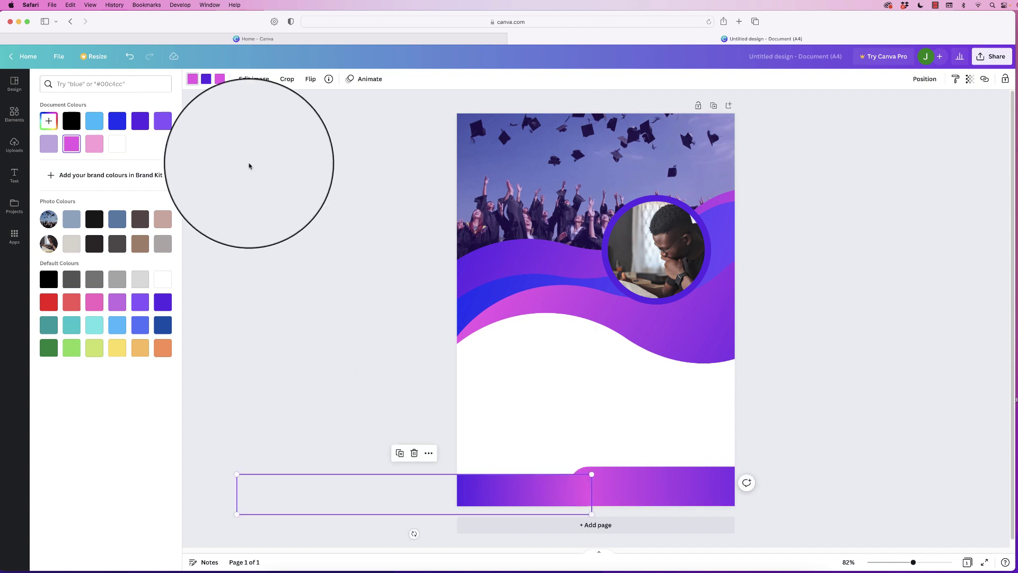
{"action": "left_click", "coordinate": [193, 79]}
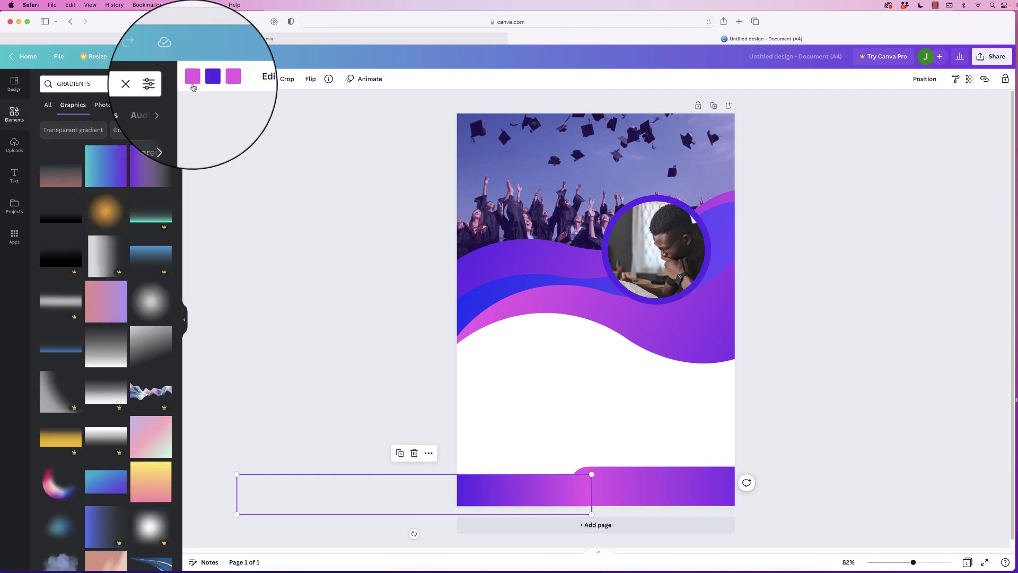
{"action": "left_click", "coordinate": [193, 79]}
{"action": "left_click", "coordinate": [89, 126]}
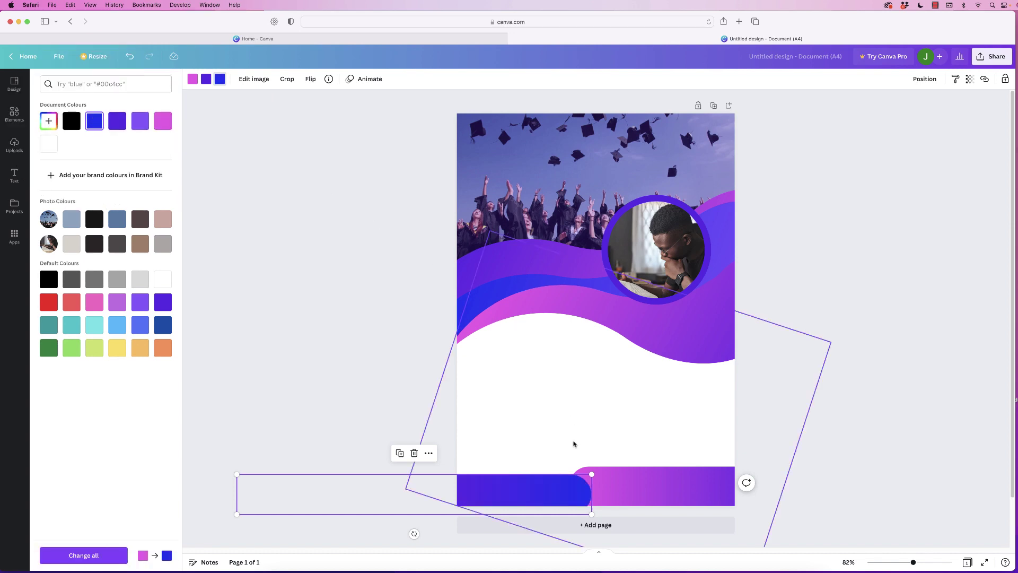
{"action": "key", "text": "Escape"}
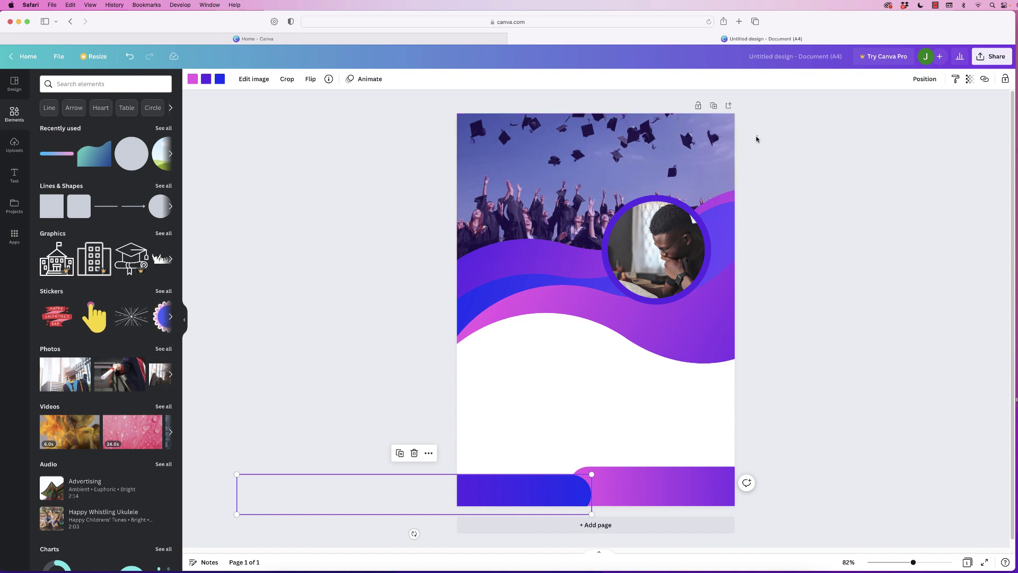
Select all the artwork on the page, group it and lock the group
{"action": "left_click_drag", "start_coordinate": [722, 296], "coordinate": [714, 427]}
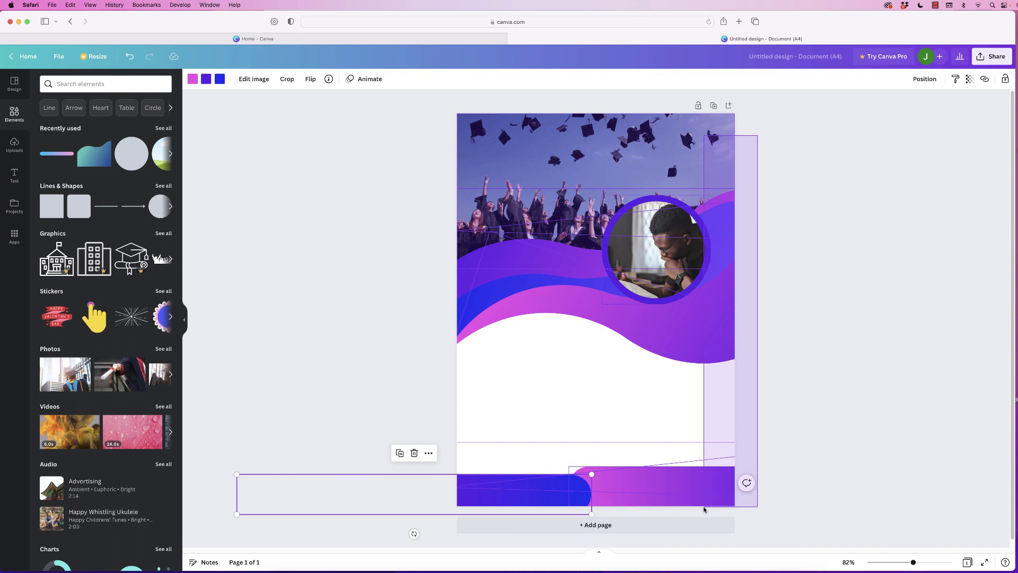
{"action": "left_click_drag", "start_coordinate": [704, 509], "coordinate": [712, 506]}
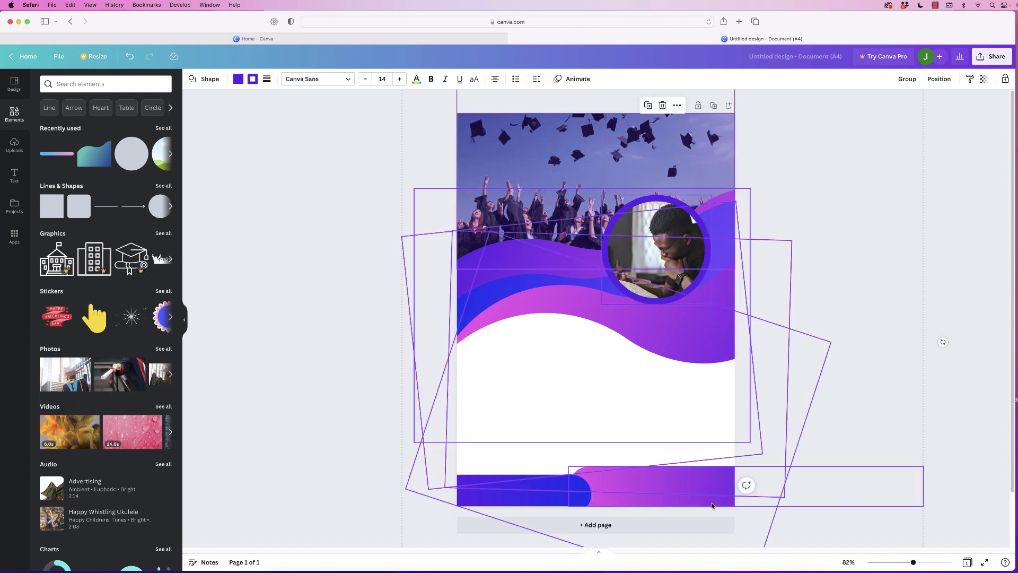
{"action": "left_click", "coordinate": [910, 79]}
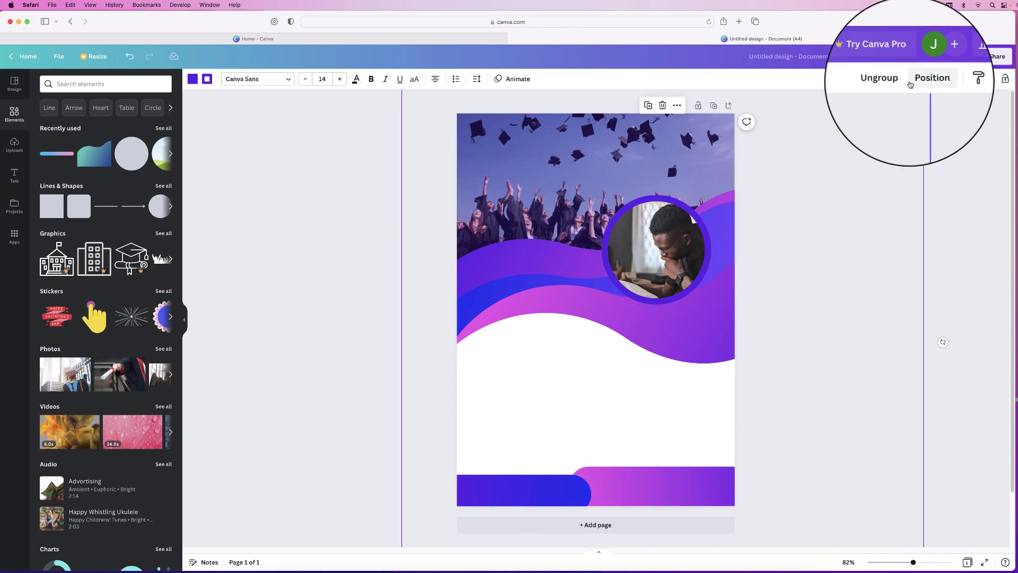
{"action": "left_click", "coordinate": [1005, 81]}
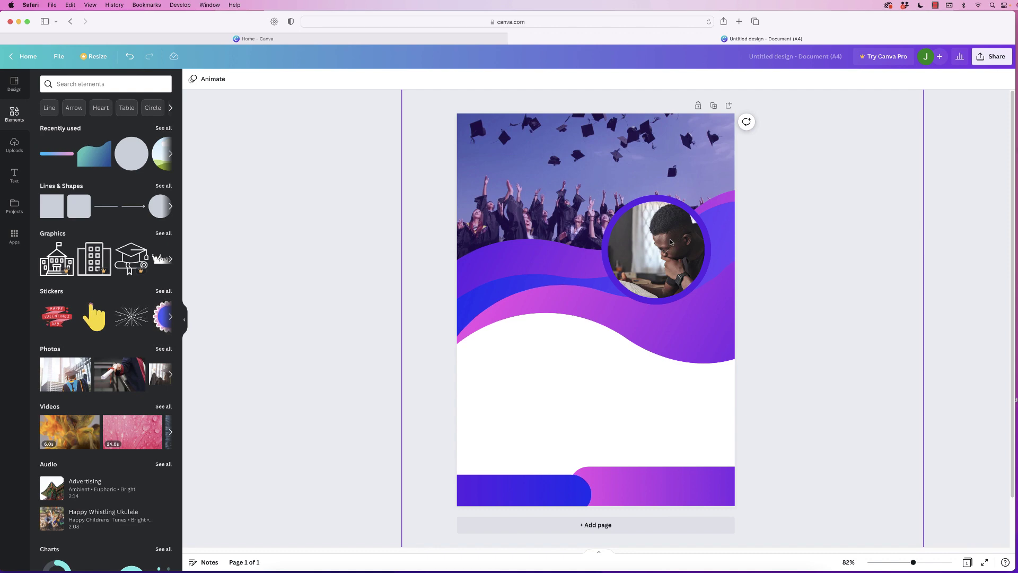
Insert the GRAPHIC DESIGN font combination, move it up over the graduation photo and ungroup it
{"action": "left_click", "coordinate": [15, 175]}
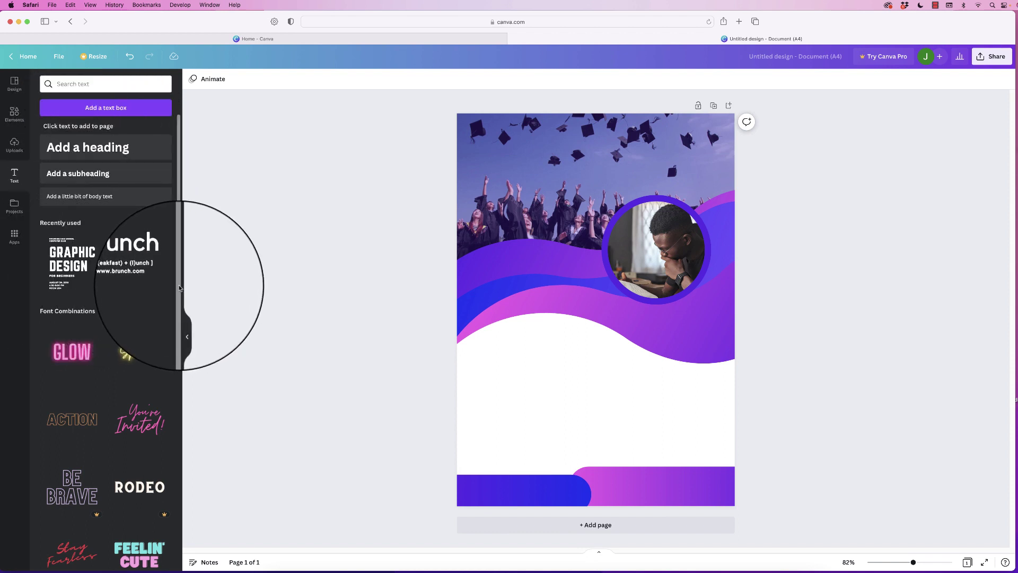
{"action": "scroll", "coordinate": [174, 362], "scroll_direction": "down", "scroll_amount": 3}
{"action": "scroll", "coordinate": [175, 425], "scroll_direction": "down", "scroll_amount": 5}
{"action": "scroll", "coordinate": [175, 477], "scroll_direction": "up", "scroll_amount": 8}
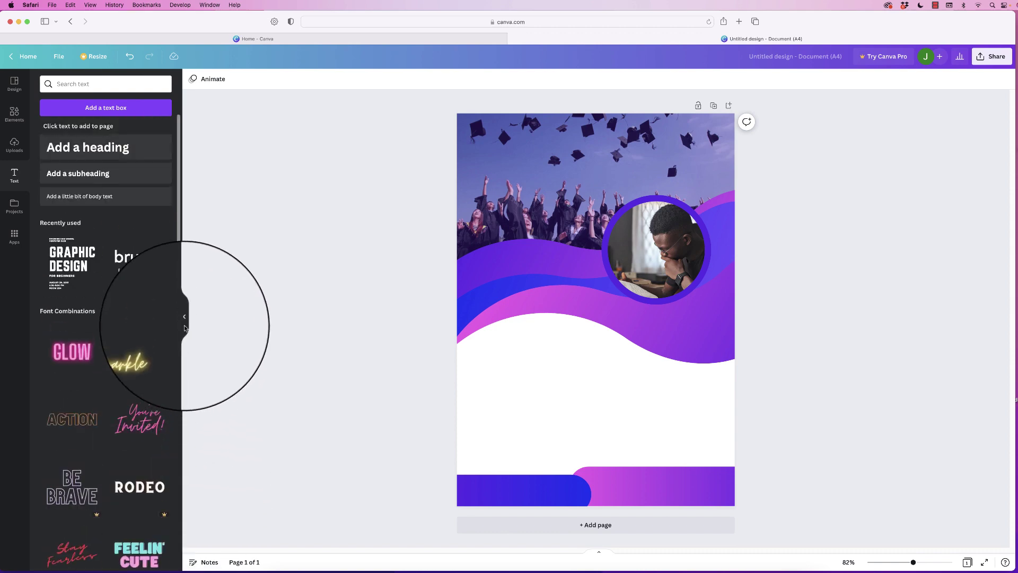
{"action": "left_click", "coordinate": [72, 295]}
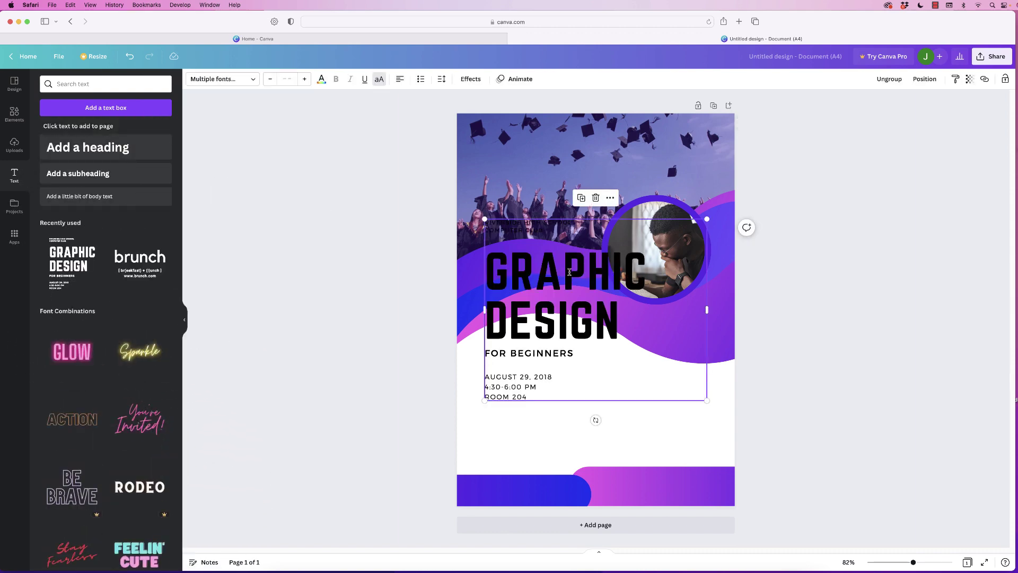
{"action": "left_click_drag", "start_coordinate": [569, 272], "coordinate": [564, 181]}
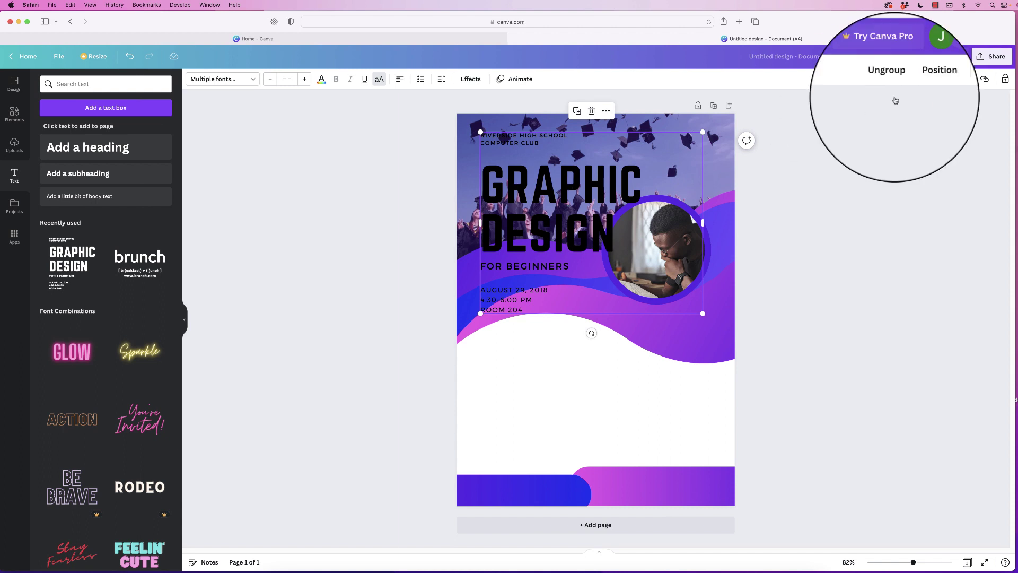
{"action": "left_click", "coordinate": [889, 78]}
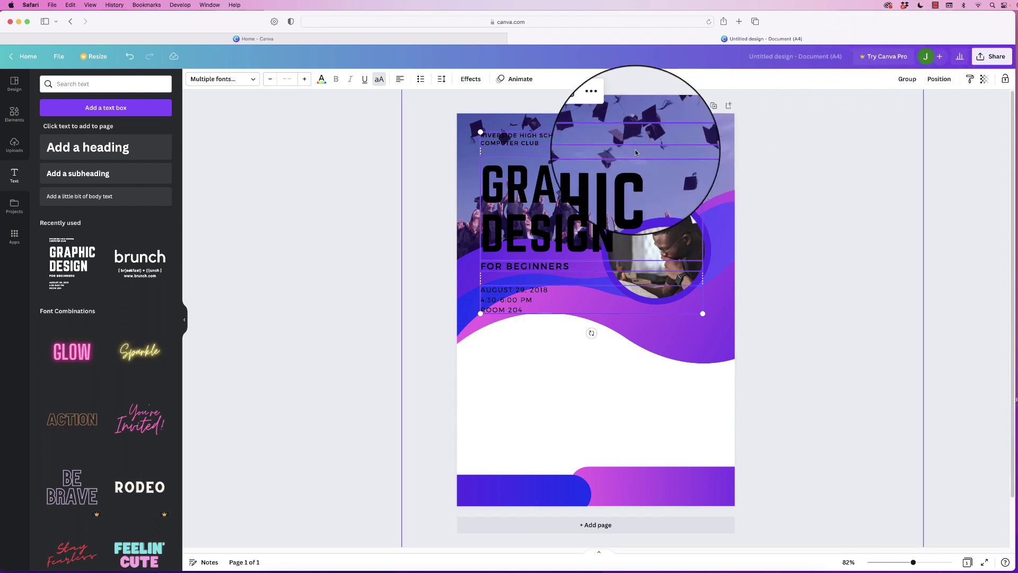
{"action": "left_click", "coordinate": [478, 161]}
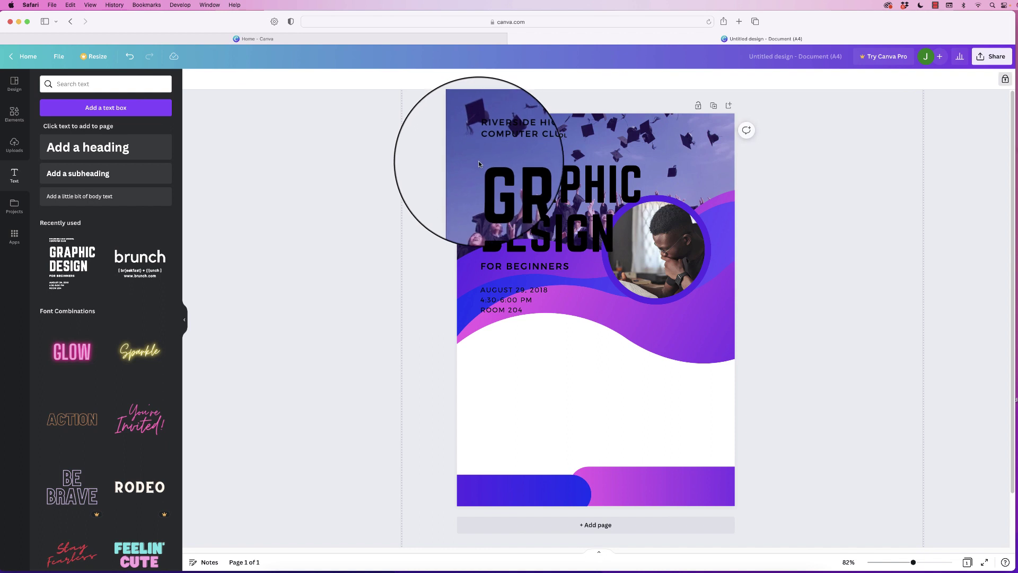
Replace the GRAPHIC DESIGN heading text with "EDUCATIONAL TIMES"
{"action": "left_click", "coordinate": [578, 217]}
{"action": "mouse_move", "coordinate": [611, 232]}
{"action": "left_mouse_down"}
{"action": "mouse_move", "coordinate": [558, 223]}
{"action": "mouse_move", "coordinate": [610, 226]}
{"action": "left_mouse_up"}
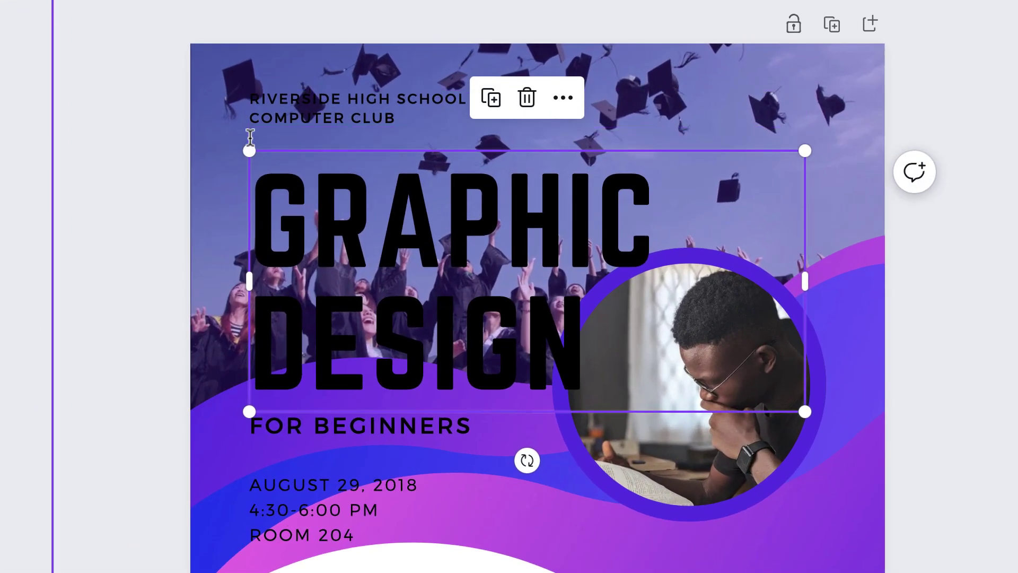
{"action": "left_click_drag", "start_coordinate": [337, 231], "coordinate": [339, 236]}
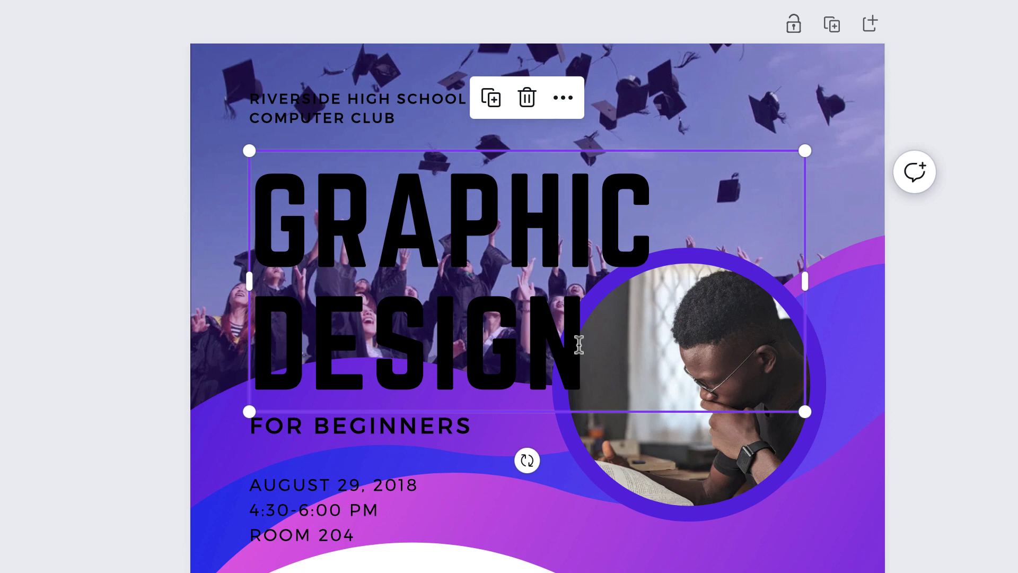
{"action": "left_click_drag", "start_coordinate": [579, 345], "coordinate": [566, 327]}
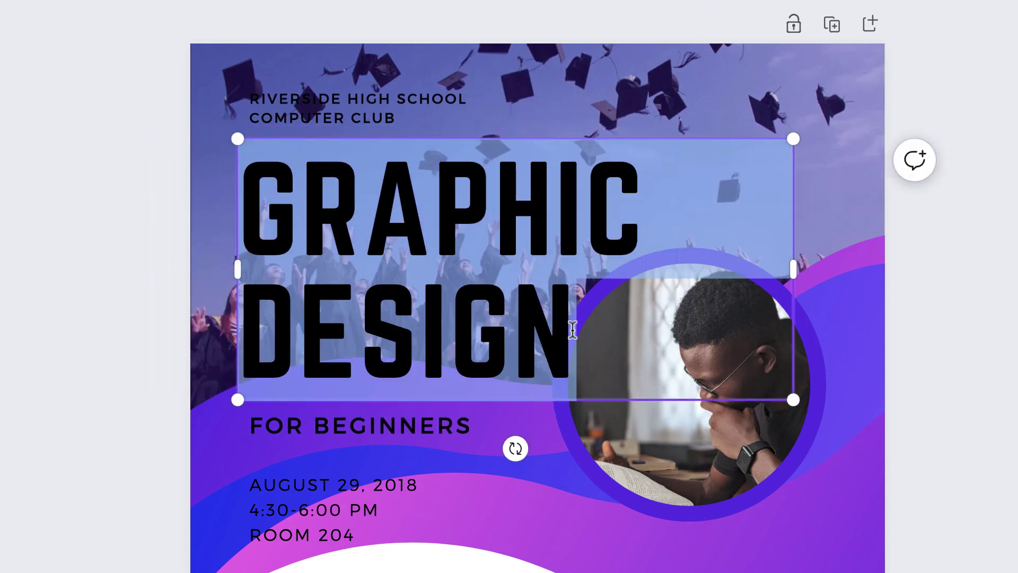
{"action": "type", "text": "EDUCATIONAL TIMES"}
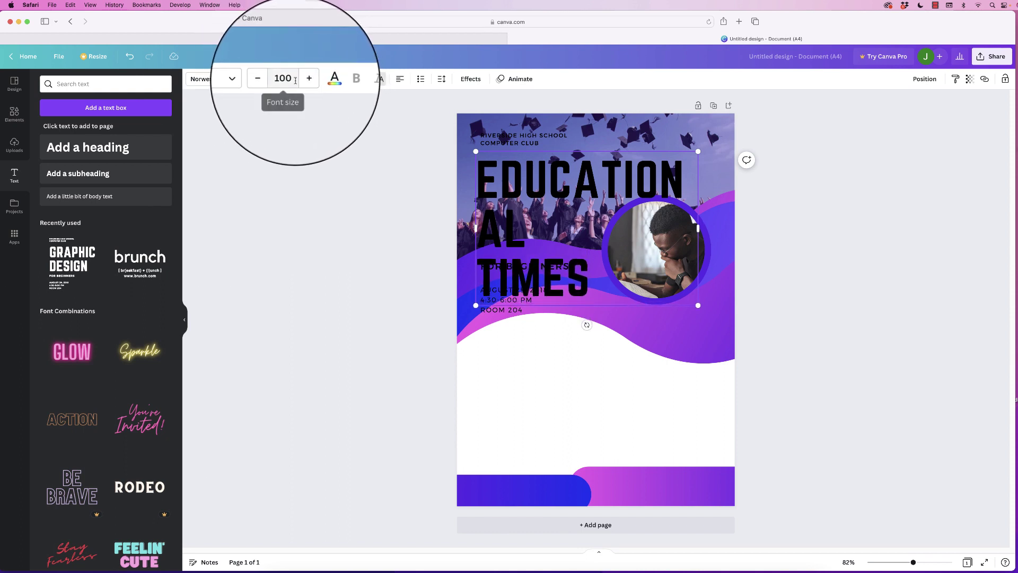
Reduce the EDUCATIONAL TIMES title's font size to 55.1 and make its text white
{"action": "key", "text": "super+a"}
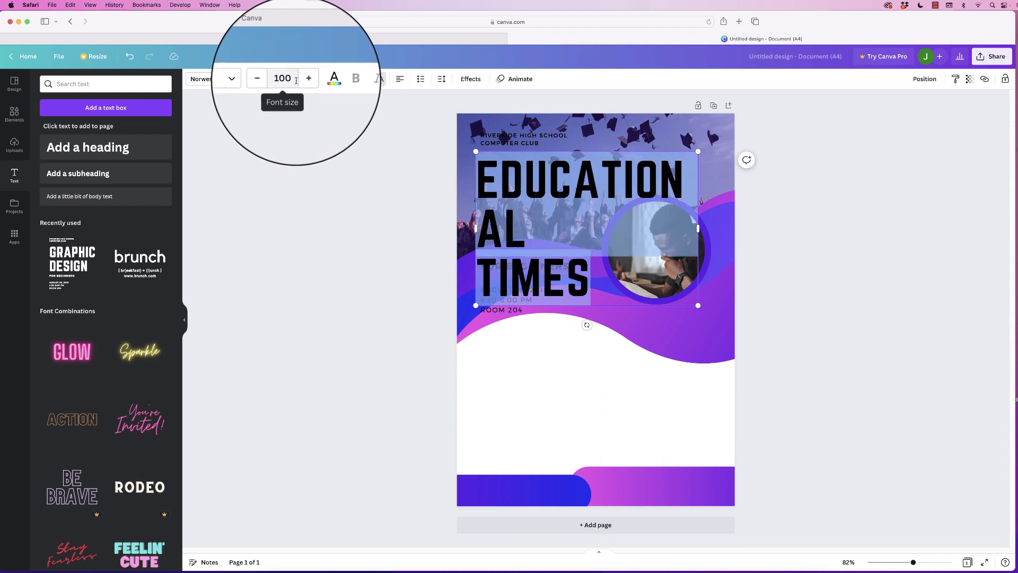
{"action": "left_click", "coordinate": [271, 82]}
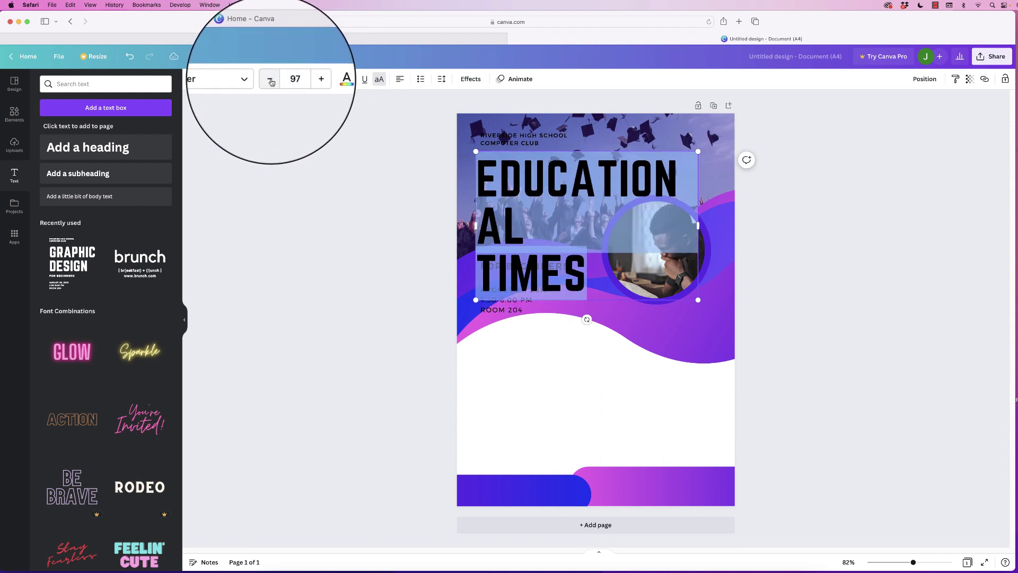
{"action": "left_click", "coordinate": [270, 82]}
{"action": "left_click", "coordinate": [270, 81]}
{"action": "left_click", "coordinate": [270, 82]}
{"action": "left_click", "coordinate": [271, 80]}
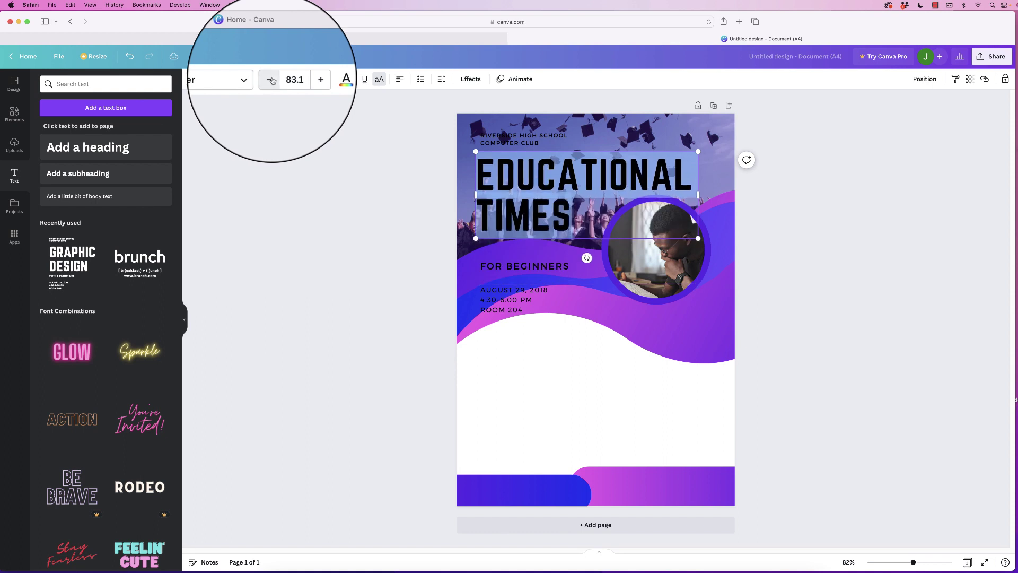
{"action": "left_click", "coordinate": [271, 81]}
{"action": "left_click", "coordinate": [271, 81]}
{"action": "left_click", "coordinate": [271, 80]}
{"action": "left_click", "coordinate": [271, 80]}
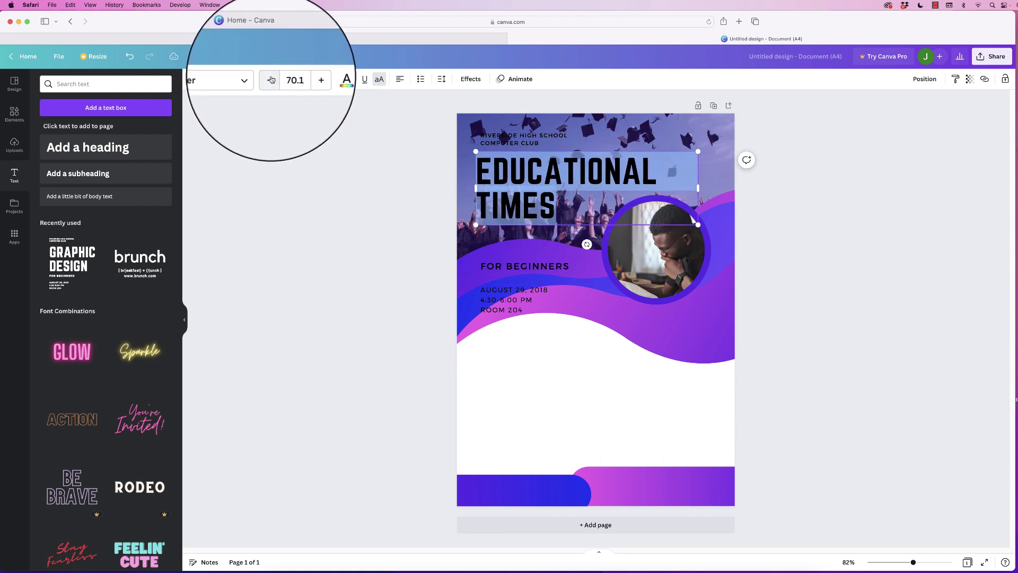
{"action": "left_click", "coordinate": [271, 81]}
{"action": "left_click", "coordinate": [271, 81]}
{"action": "left_click", "coordinate": [271, 81]}
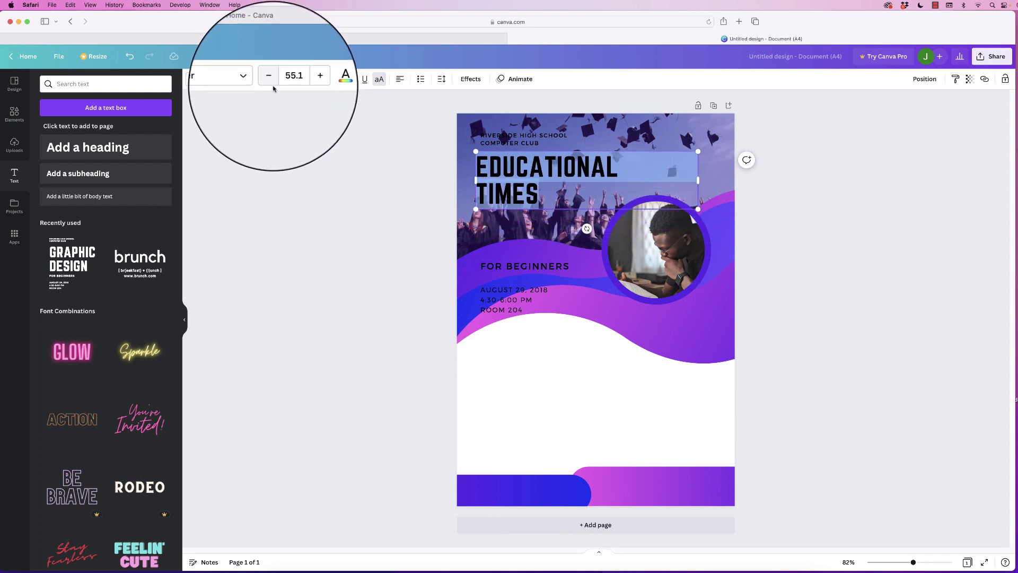
{"action": "left_click", "coordinate": [322, 80]}
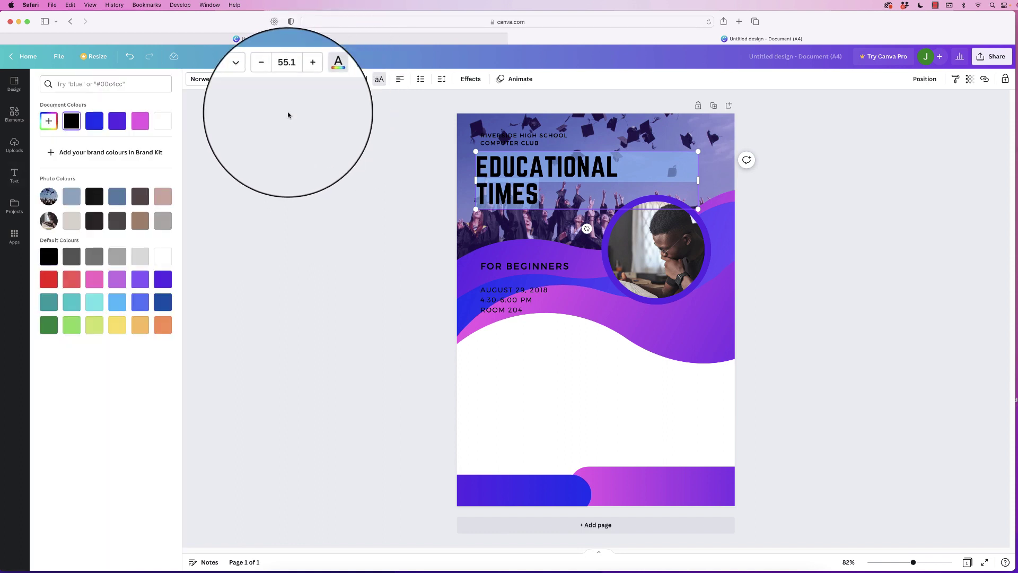
{"action": "left_click", "coordinate": [162, 121]}
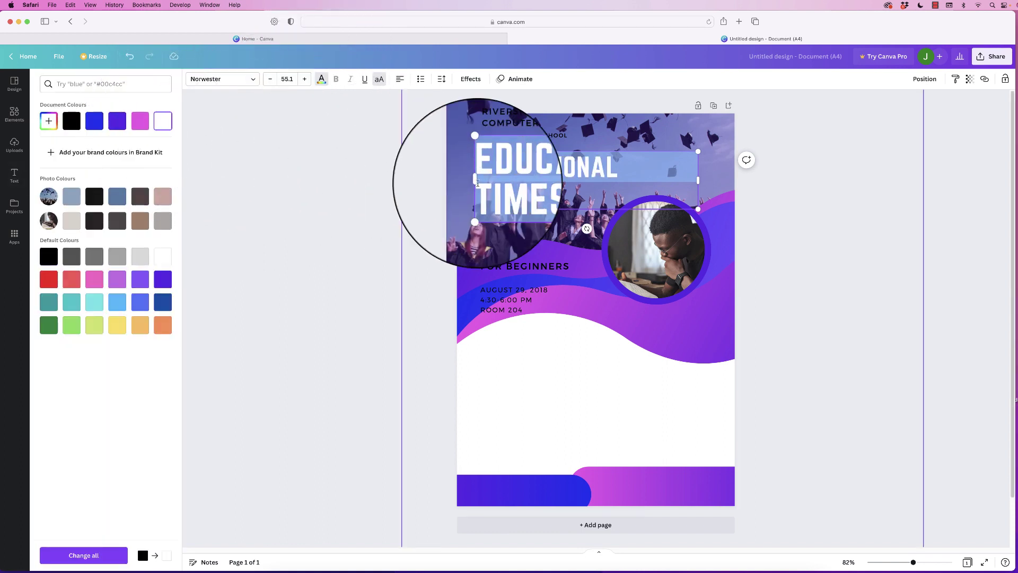
Spread out the text: title lower, FOR BEGINNERS onto the blue footer bar, date block onto the violet wave below the circular photo
{"action": "left_click_drag", "start_coordinate": [521, 153], "coordinate": [519, 193]}
{"action": "left_click_drag", "start_coordinate": [527, 277], "coordinate": [539, 425]}
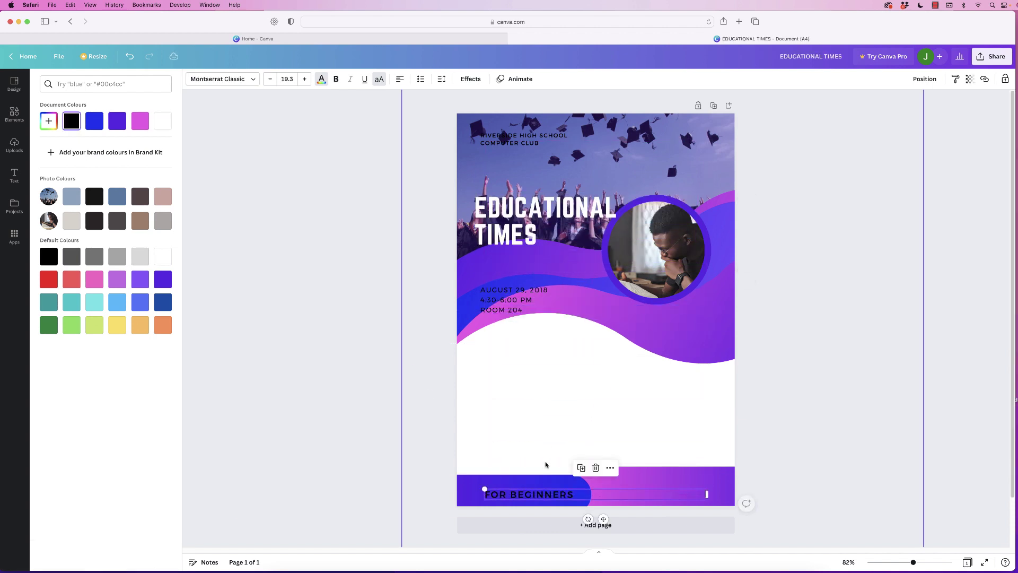
{"action": "left_click_drag", "start_coordinate": [502, 299], "coordinate": [512, 300]}
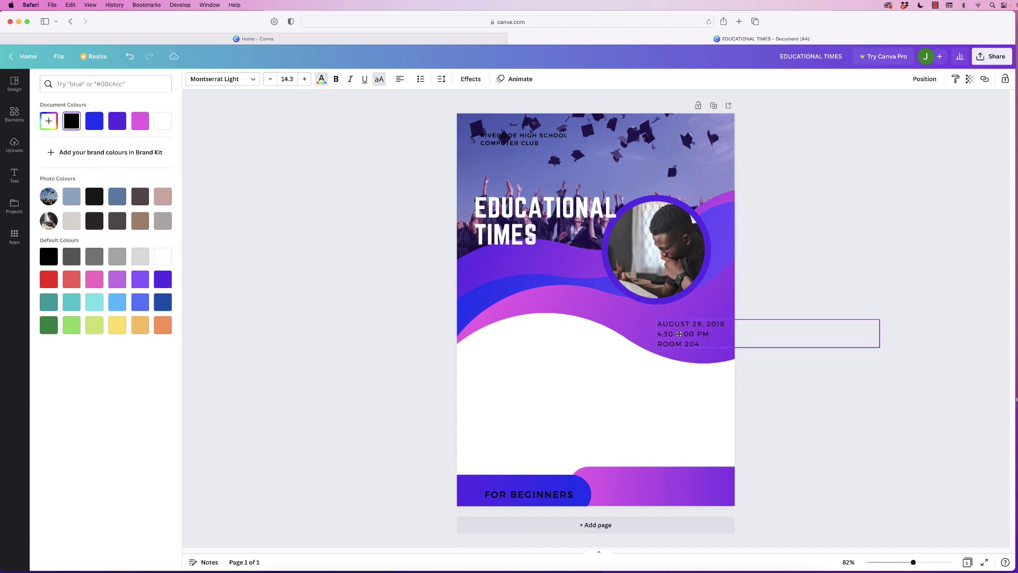
{"action": "left_click_drag", "start_coordinate": [679, 334], "coordinate": [684, 337]}
Set the title's font size to 44.1, narrow its text box, and place it on the waves beside the circular photo
{"action": "left_click_drag", "start_coordinate": [504, 206], "coordinate": [501, 260]}
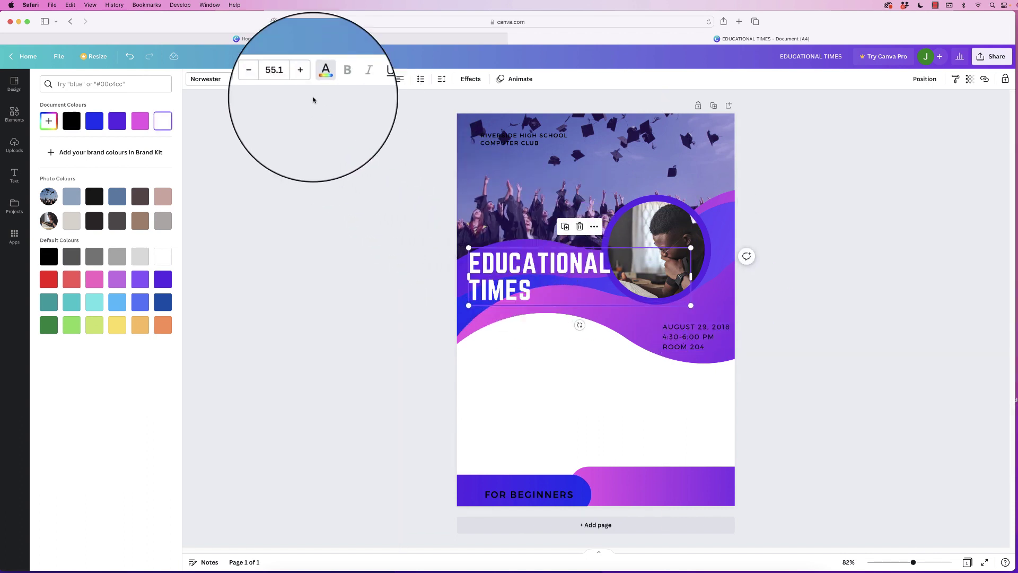
{"action": "left_click", "coordinate": [271, 80]}
{"action": "left_click", "coordinate": [270, 79]}
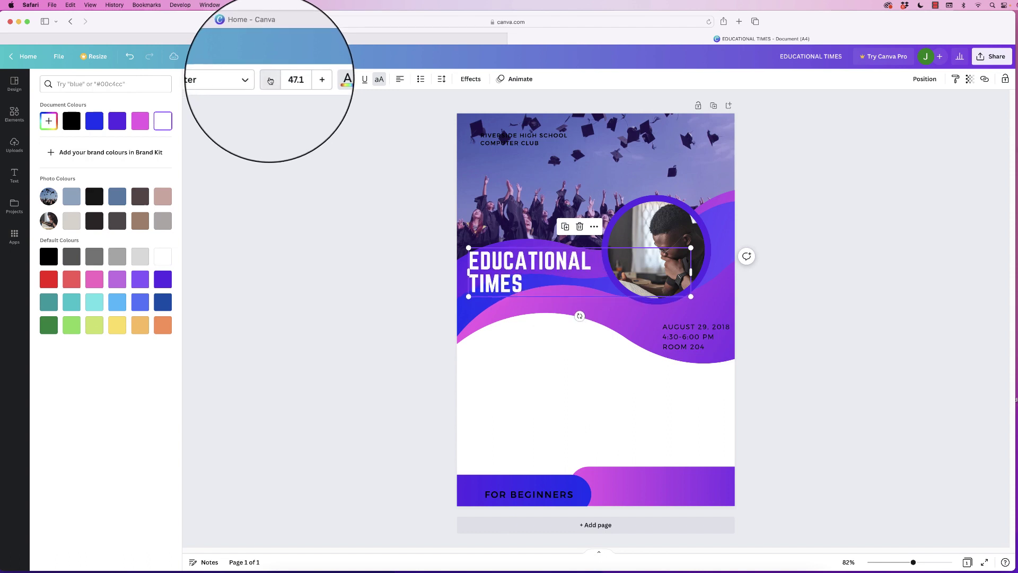
{"action": "left_click", "coordinate": [270, 79]}
{"action": "left_click_drag", "start_coordinate": [507, 259], "coordinate": [520, 262]}
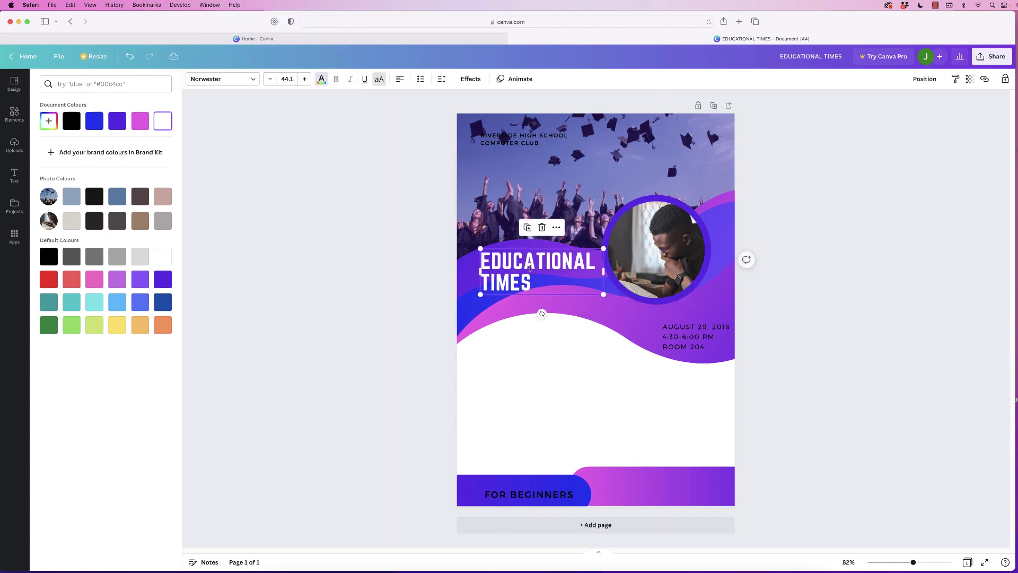
{"action": "left_click_drag", "start_coordinate": [506, 264], "coordinate": [504, 265]}
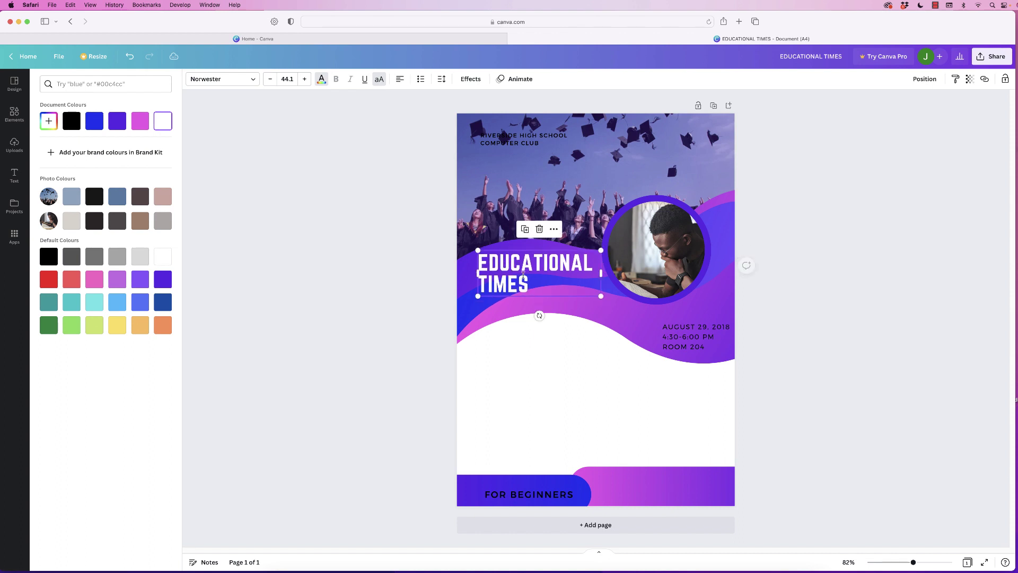